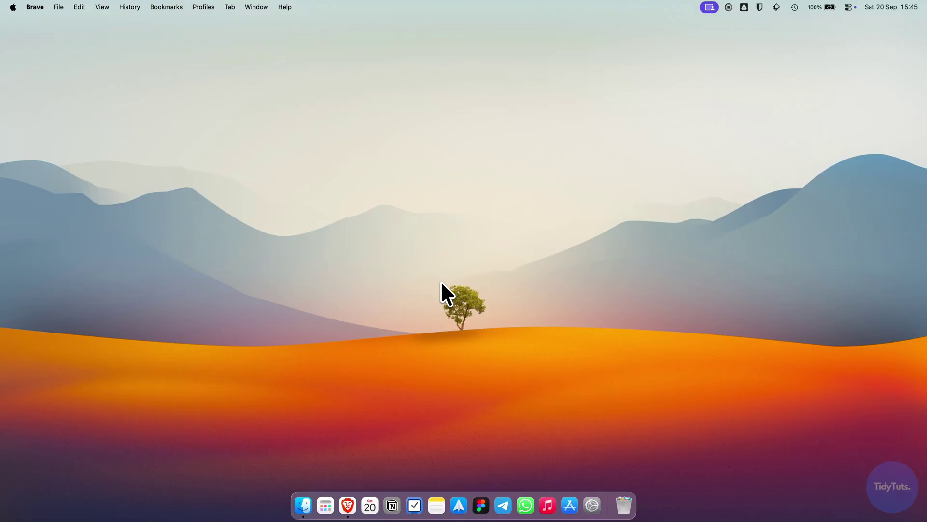
# - Search Google in Brave for 'vmware fusion download'
pyautogui.click(347, 505)
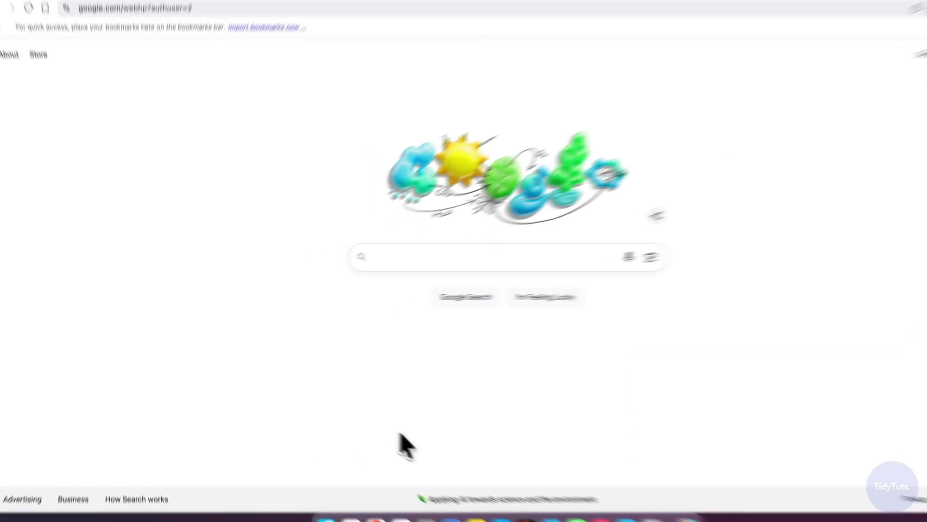
pyautogui.click(432, 256)
pyautogui.write('vmware')
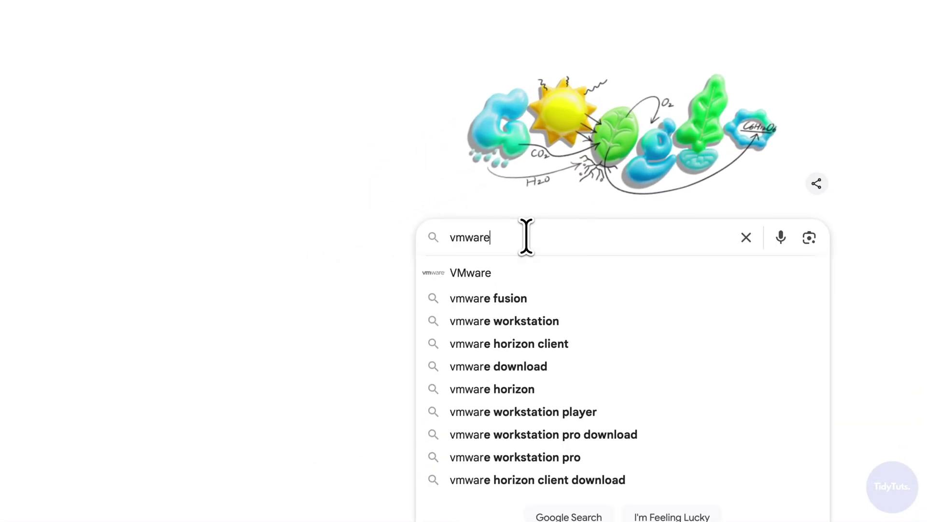
pyautogui.write(' fusion download')
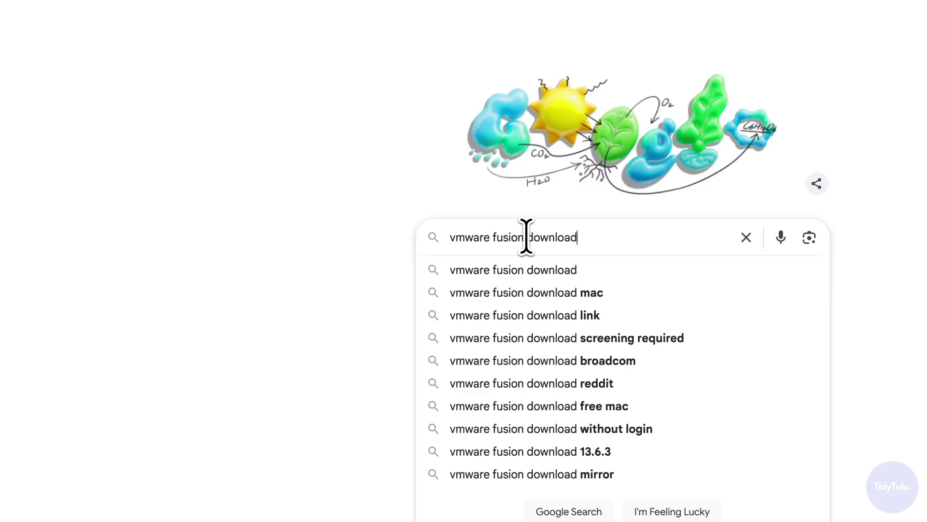
pyautogui.press('Return')
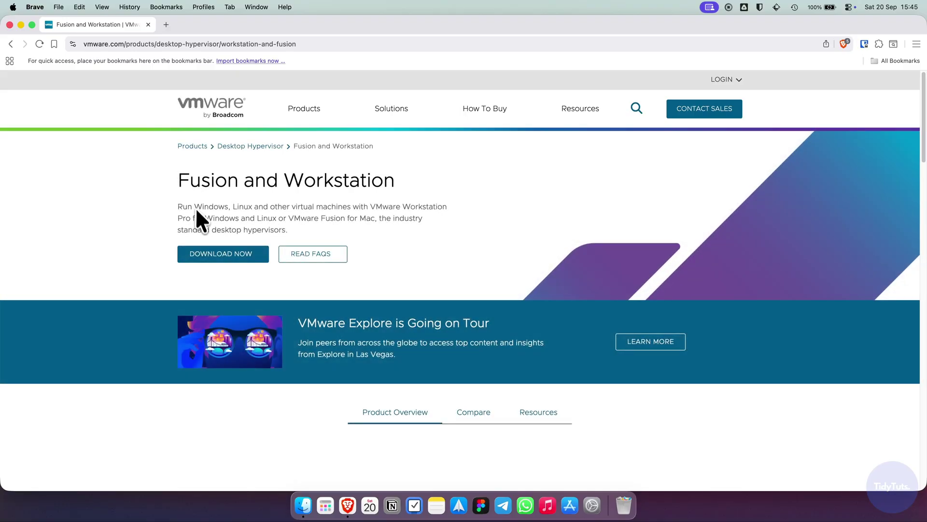
# - Click DOWNLOAD NOW on VMware's Fusion and Workstation page
pyautogui.click(227, 263)
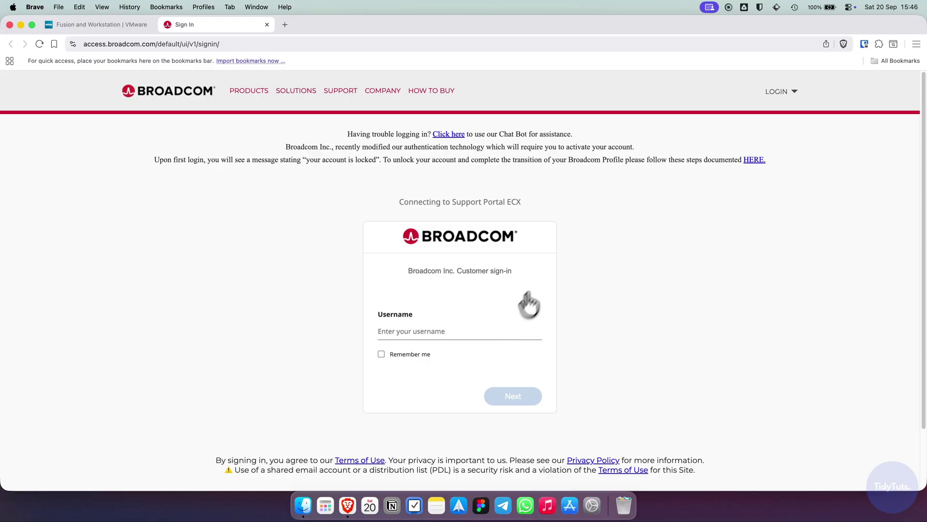
# - Register a new Broadcom account by pasting the email address and entering the captcha text
pyautogui.click(777, 91)
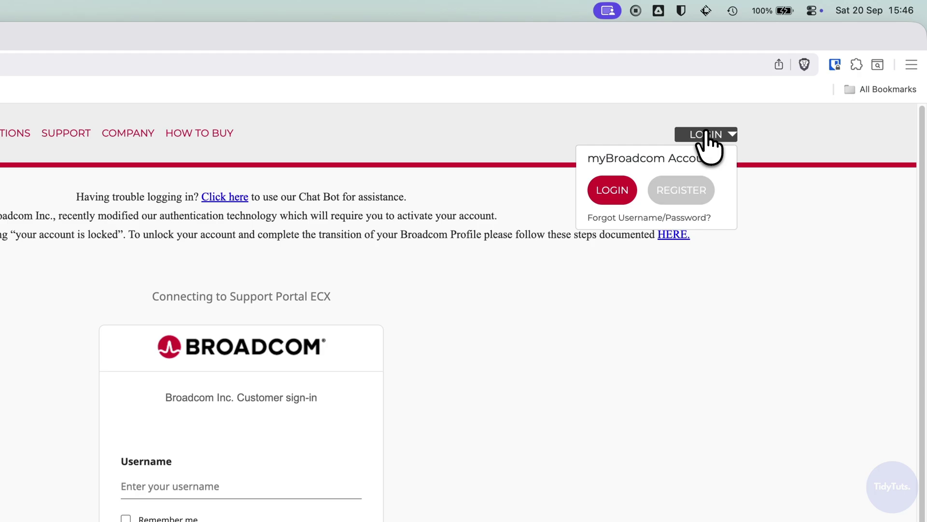
pyautogui.click(682, 190)
pyautogui.click(470, 357)
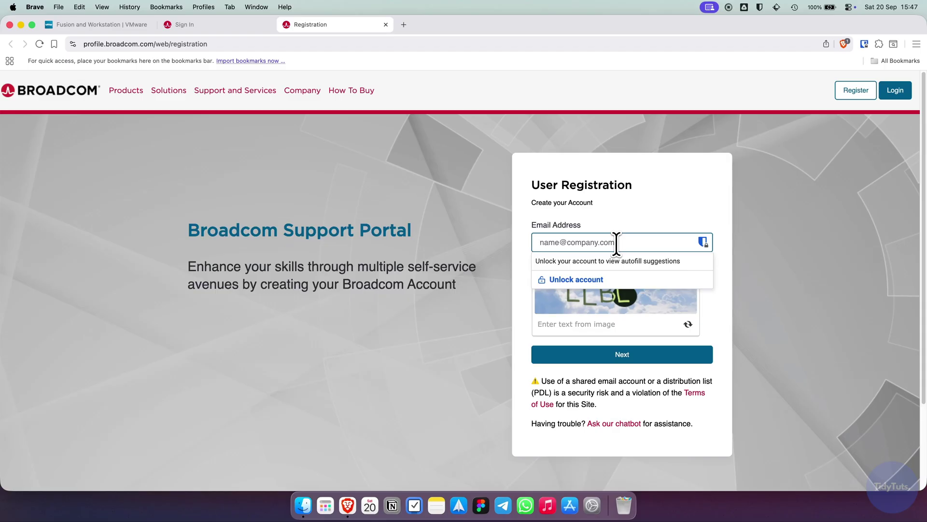
pyautogui.press('super+v')
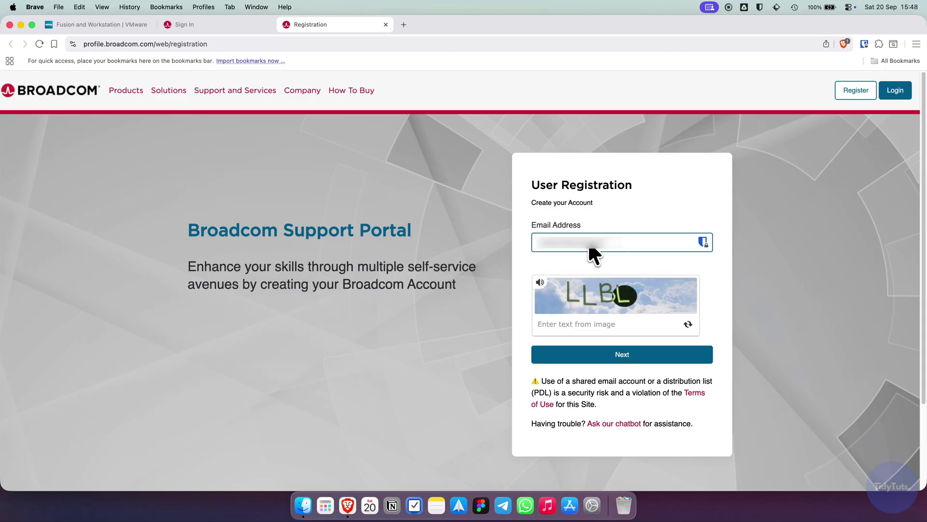
pyautogui.click(608, 323)
pyautogui.write('LLBL')
pyautogui.click(620, 363)
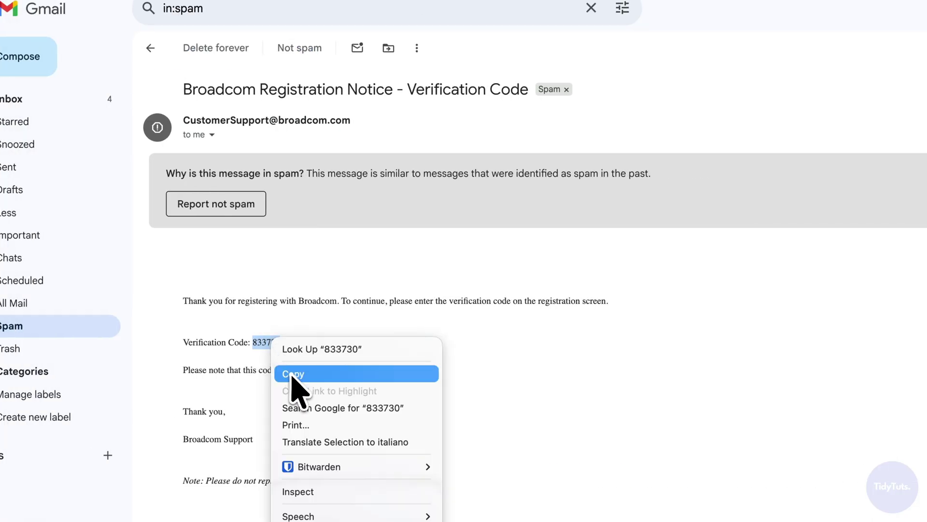
# - Copy the six-digit verification code from the Broadcom email in Gmail's spam folder
pyautogui.click(292, 378)
pyautogui.click(367, 362)
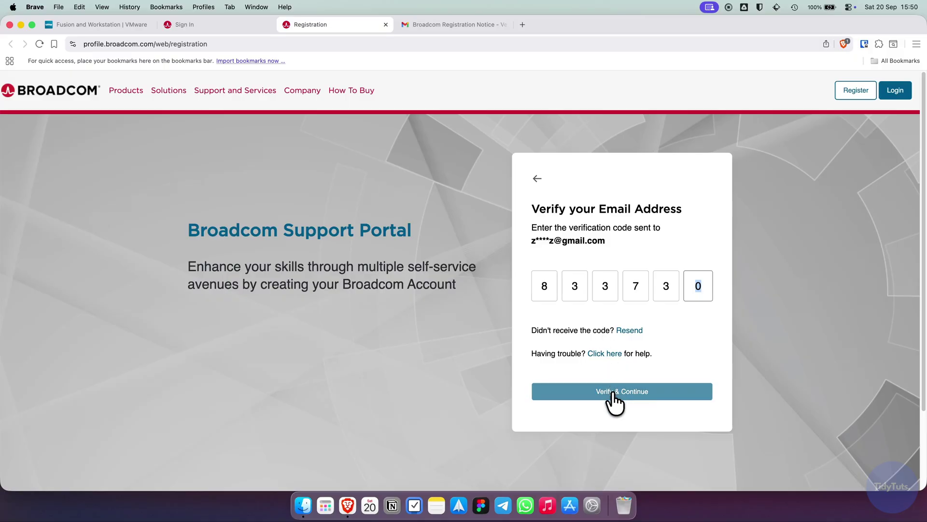
# - Verify the code, enter and confirm the account password, accept the terms, and create the account
pyautogui.click(615, 400)
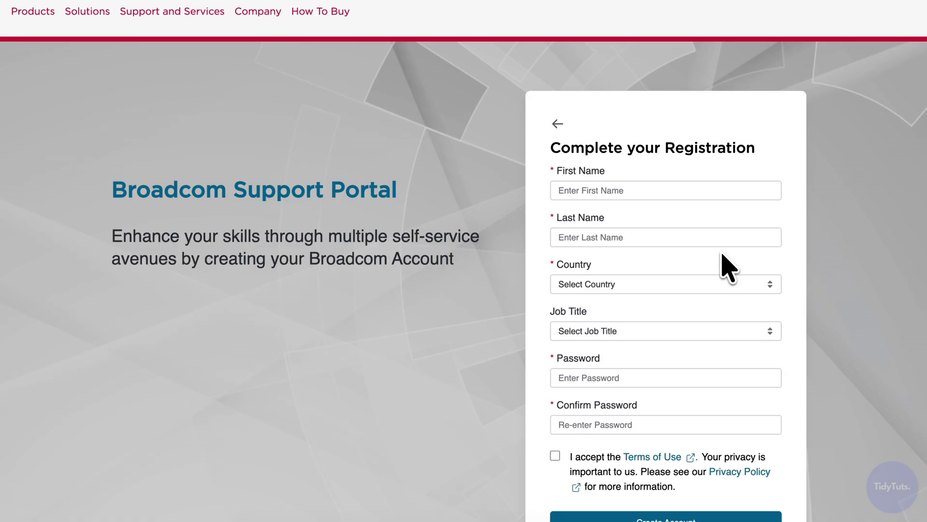
pyautogui.scroll(-2, 727, 267)
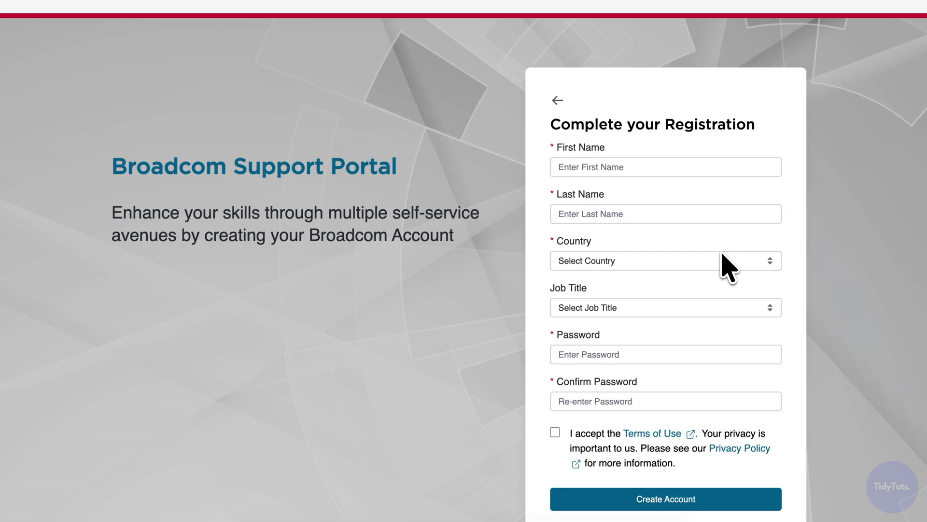
pyautogui.write('!')
pyautogui.press('Tab')
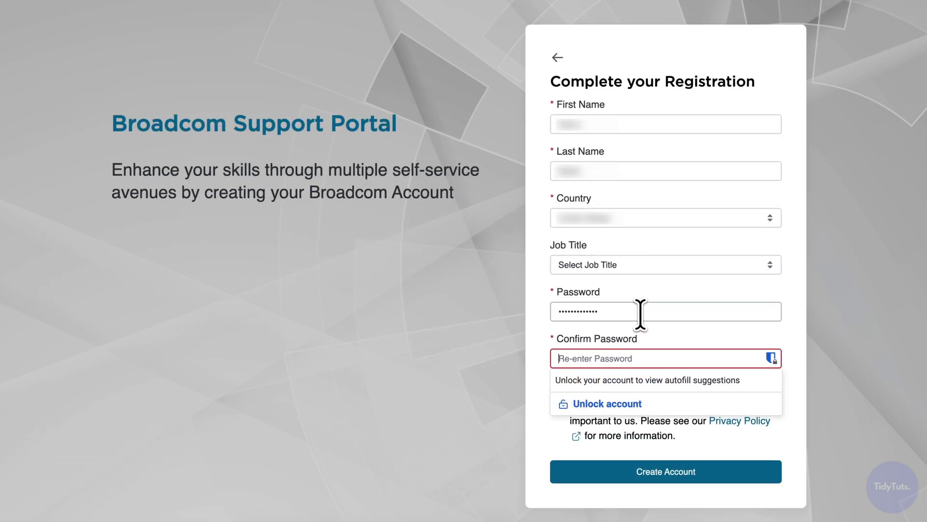
pyautogui.write('•••••••••••')
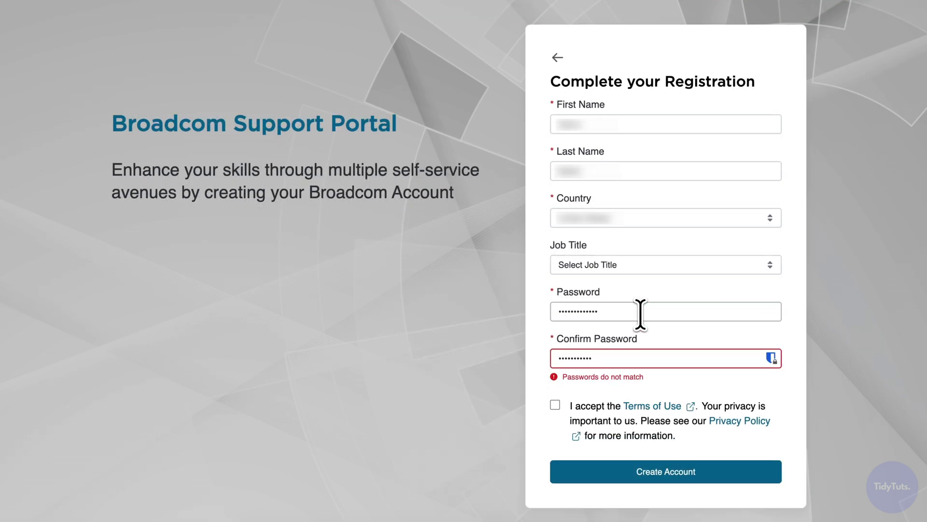
pyautogui.write('••')
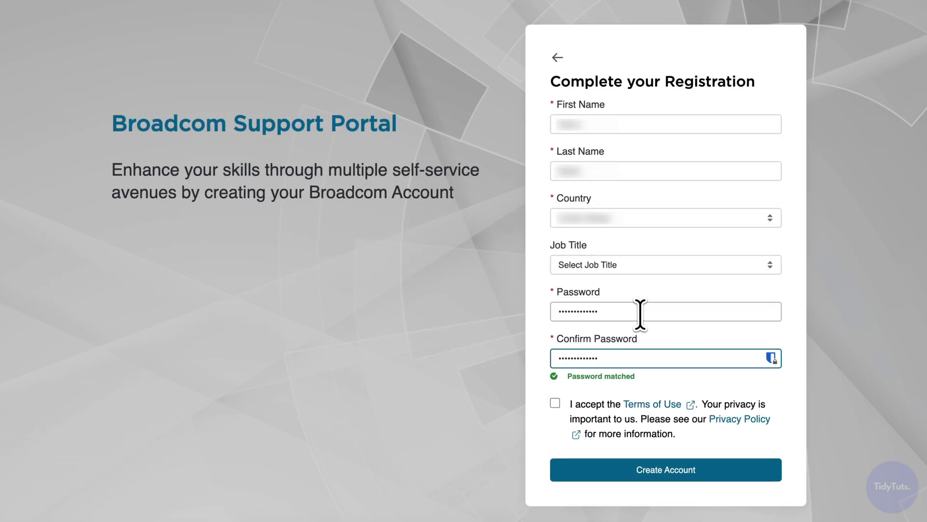
pyautogui.click(555, 404)
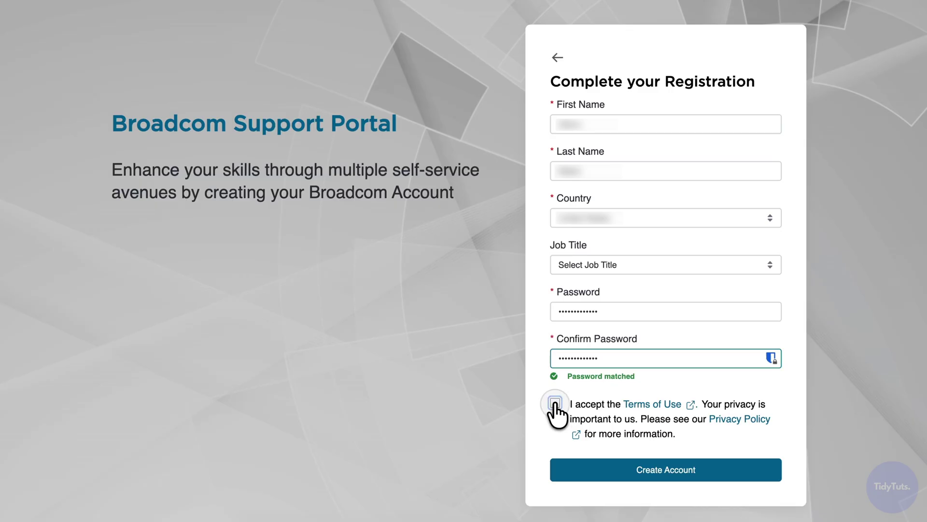
pyautogui.click(658, 471)
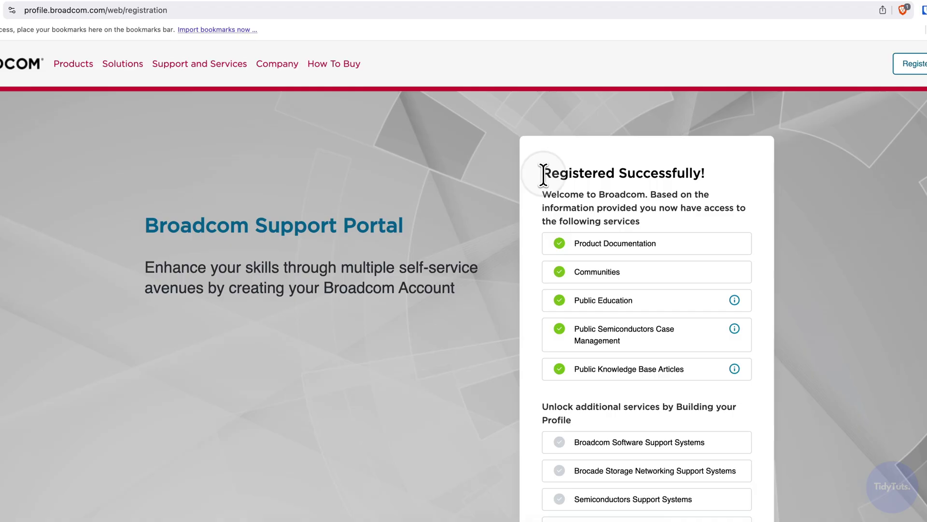
# - Skip building the profile after the Registered Successfully! confirmation
pyautogui.moveTo(544, 174); pyautogui.dragTo(708, 172)
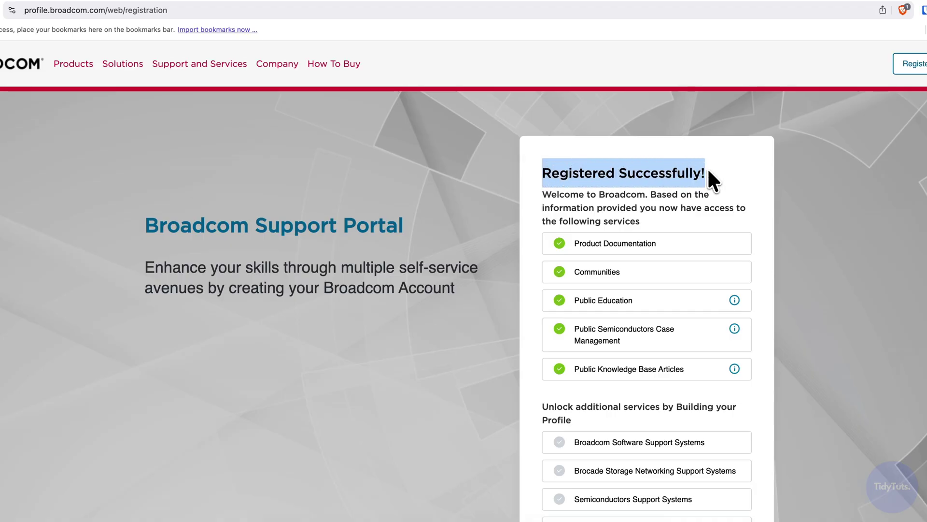
pyautogui.click(709, 172)
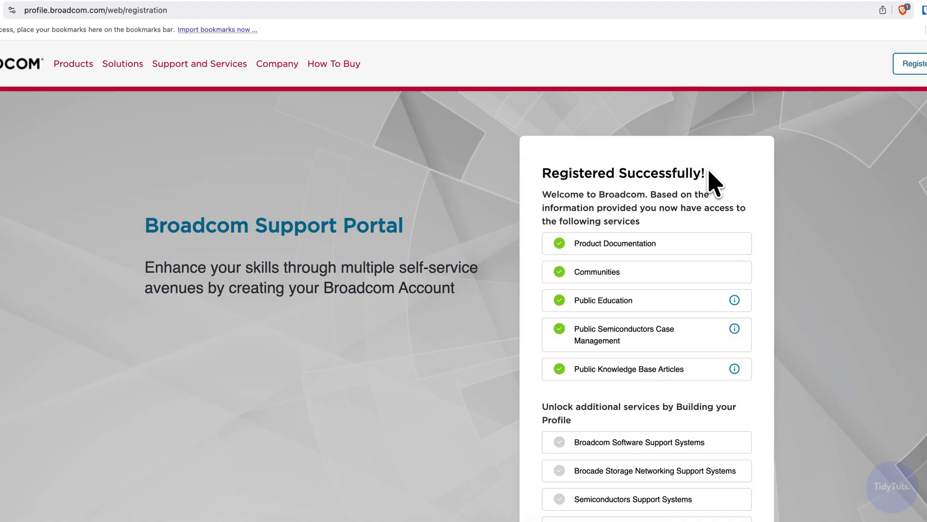
pyautogui.scroll(-5, 714, 182)
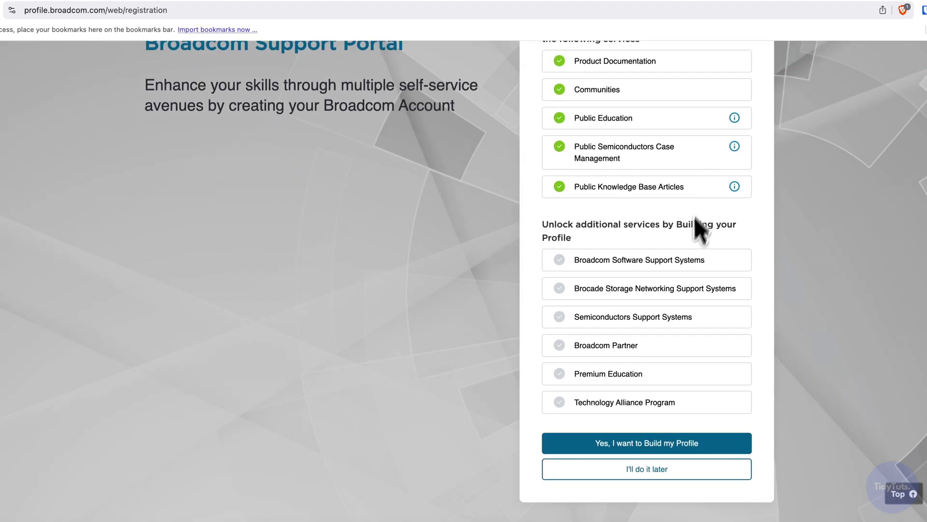
pyautogui.click(649, 470)
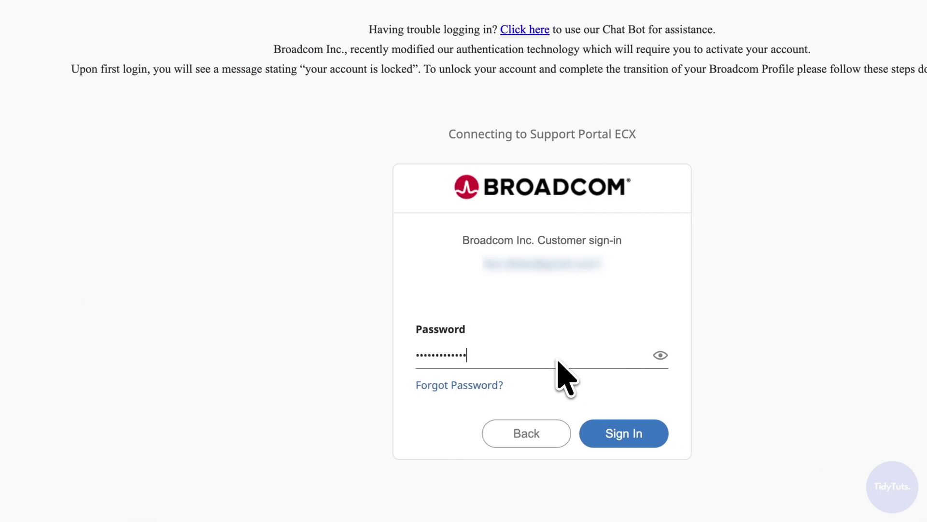
# - Sign in, dismiss the welcome tour, and open the free software downloads under My Downloads
pyautogui.click(623, 434)
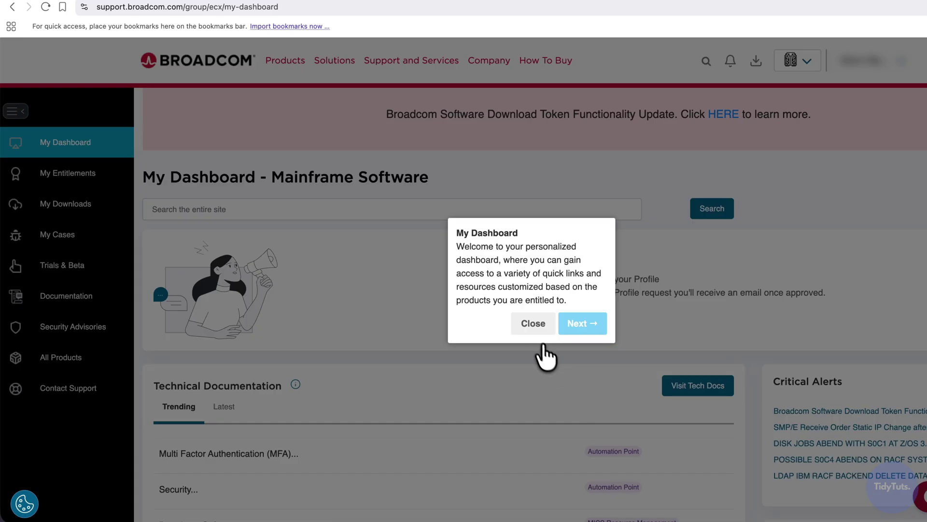
pyautogui.click(533, 323)
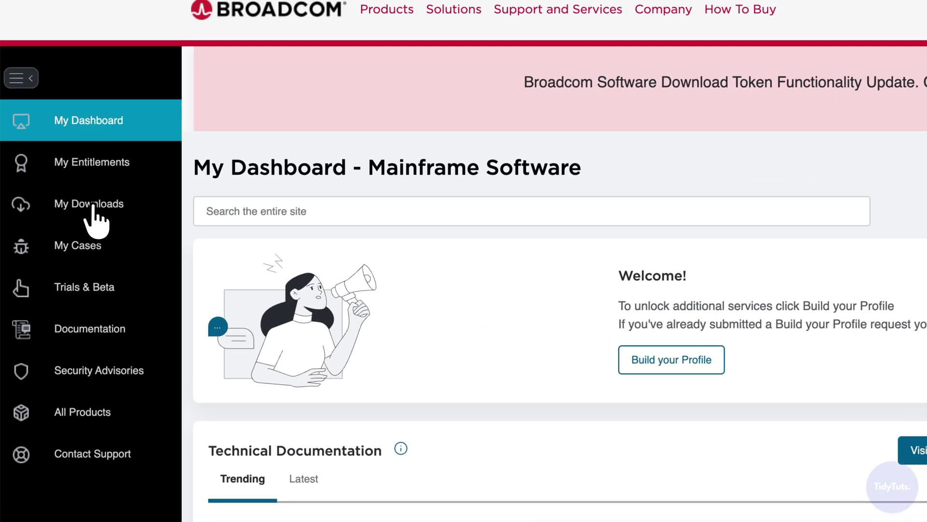
pyautogui.click(93, 205)
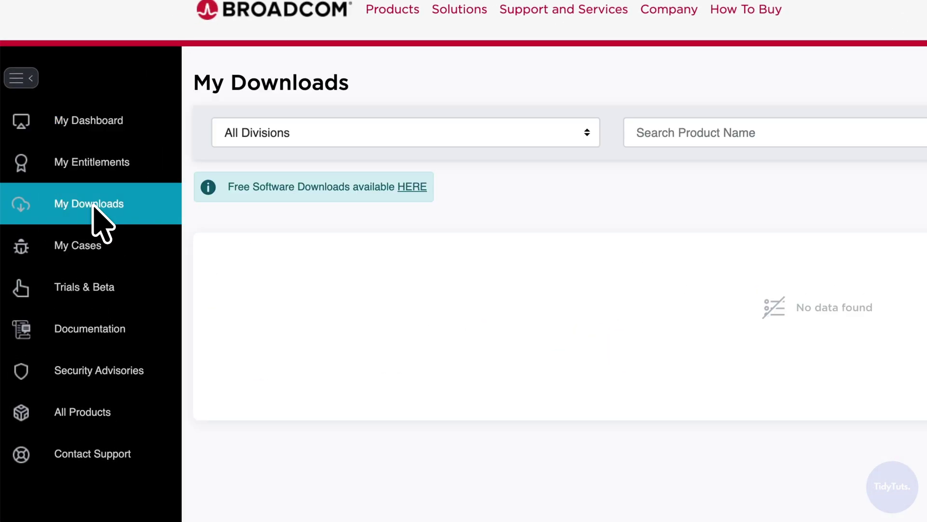
pyautogui.click(413, 189)
pyautogui.scroll(-3, 305, 201)
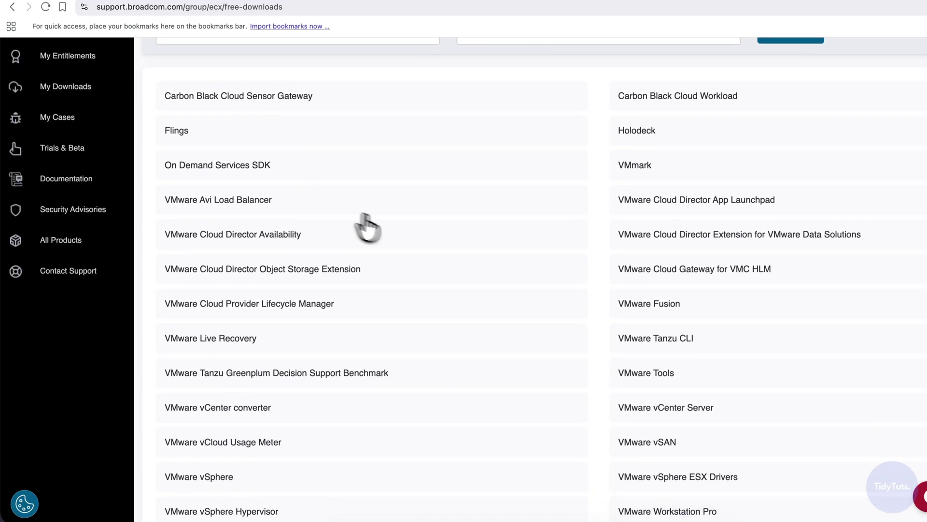
pyautogui.scroll(3, 609, 286)
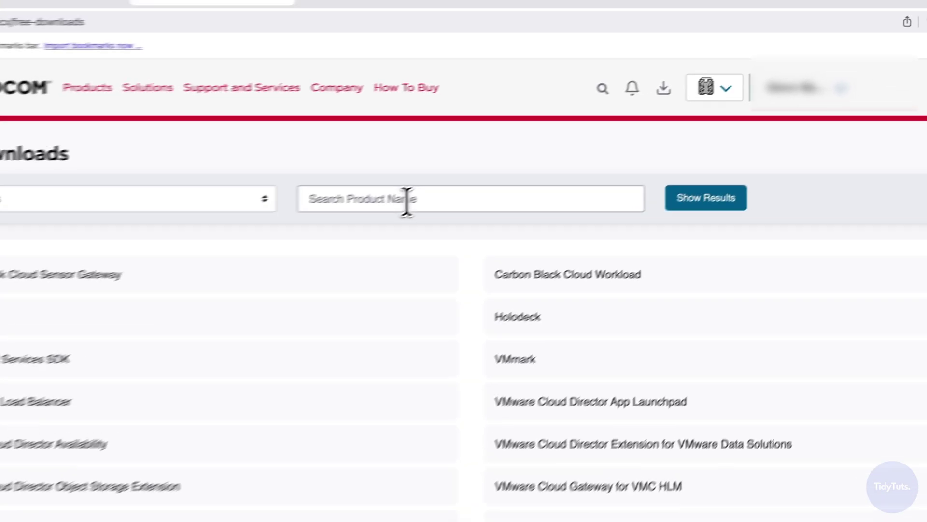
# - Search for 'fu' and open the VMware Fusion 13.6.4 release download page
pyautogui.click(547, 154)
pyautogui.write('fusion')
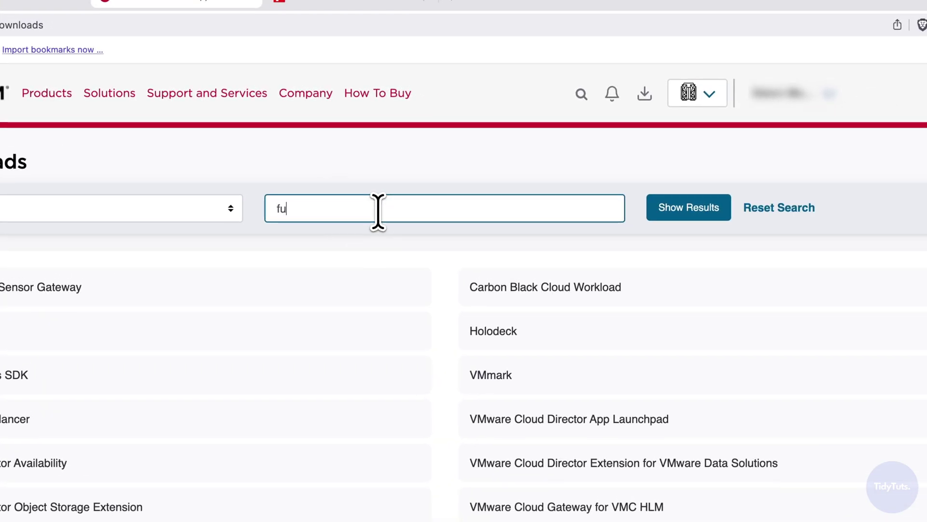
pyautogui.click(660, 216)
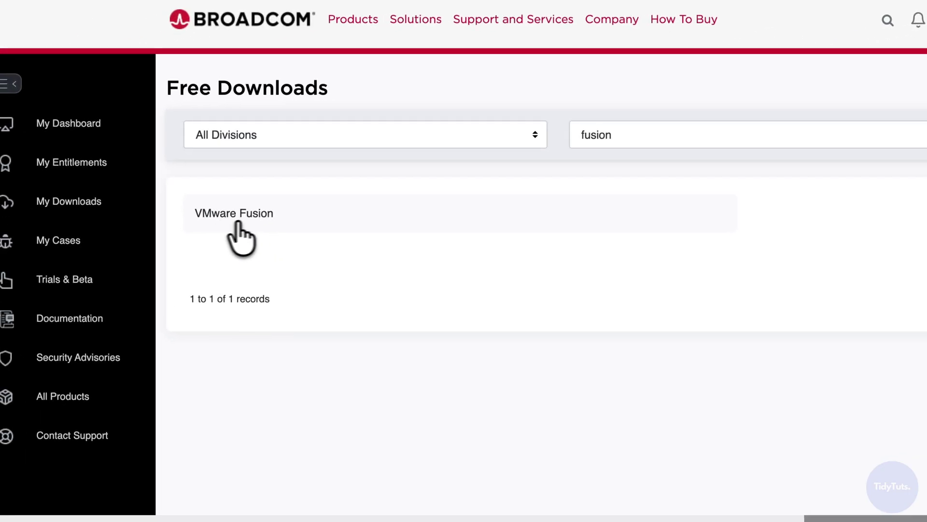
pyautogui.click(254, 217)
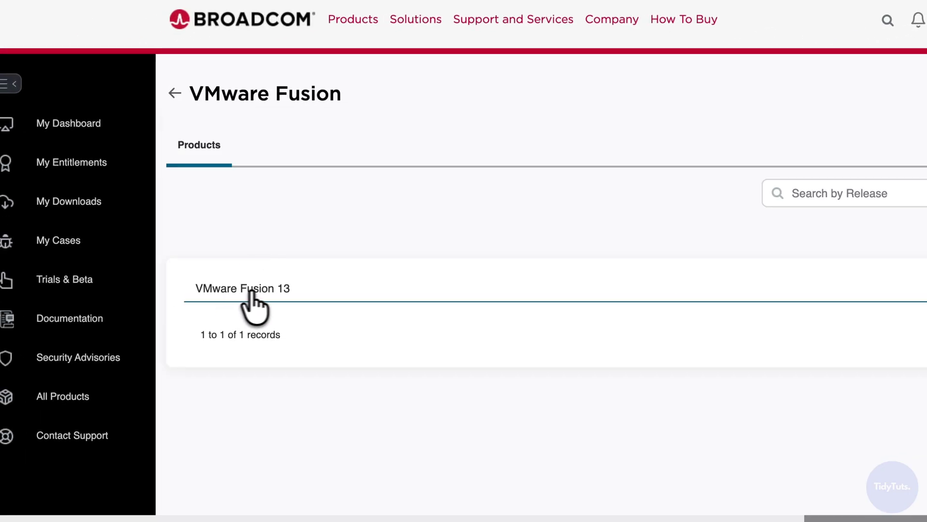
pyautogui.click(277, 291)
pyautogui.scroll(-2, 277, 295)
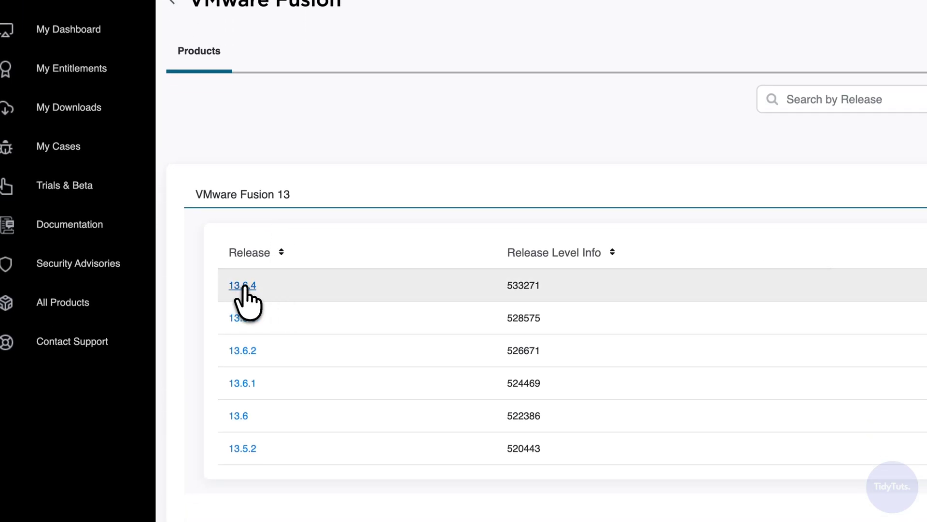
pyautogui.click(243, 286)
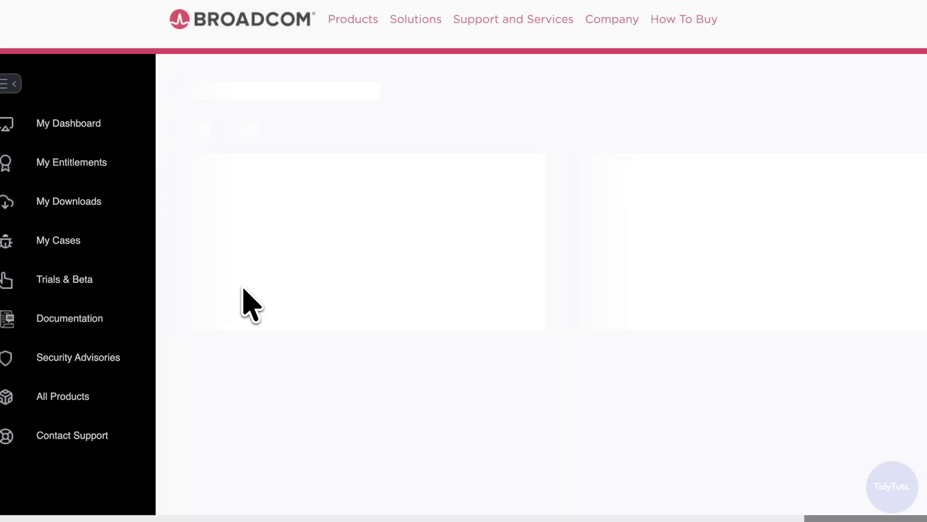
pyautogui.scroll(-1, 76, 286)
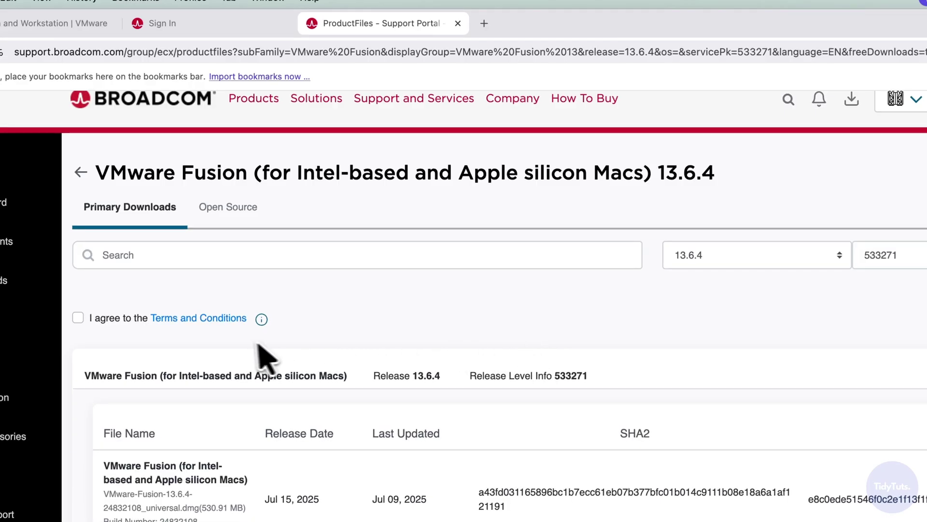
# - Review the Terms and Conditions and tick the agreement checkbox
pyautogui.click(208, 319)
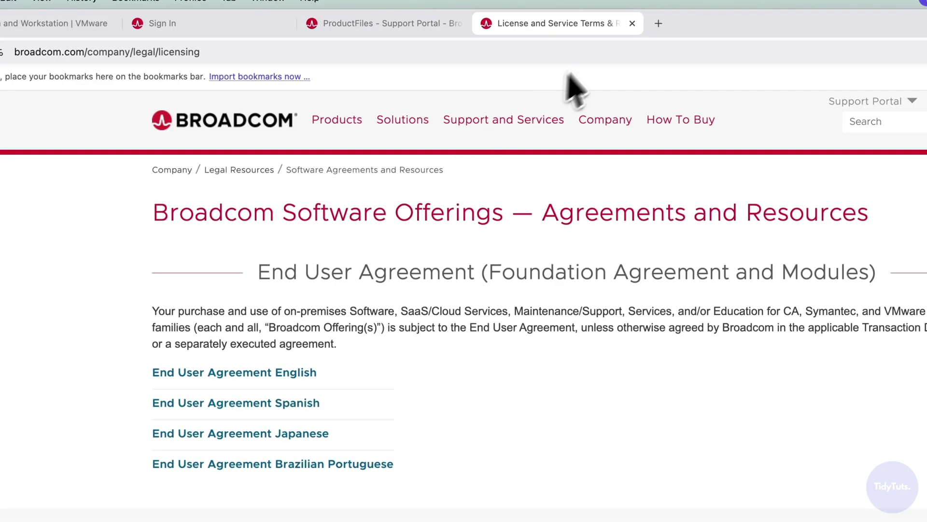
pyautogui.click(633, 23)
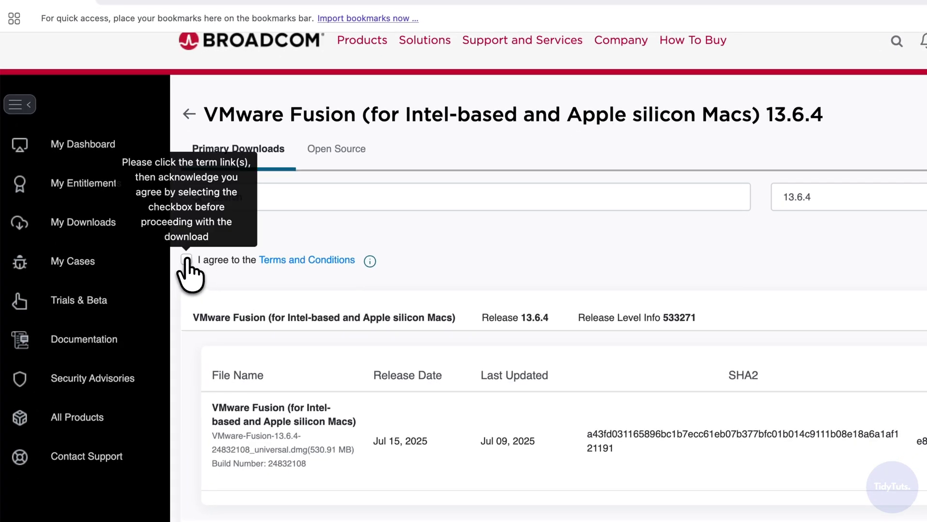
pyautogui.click(187, 259)
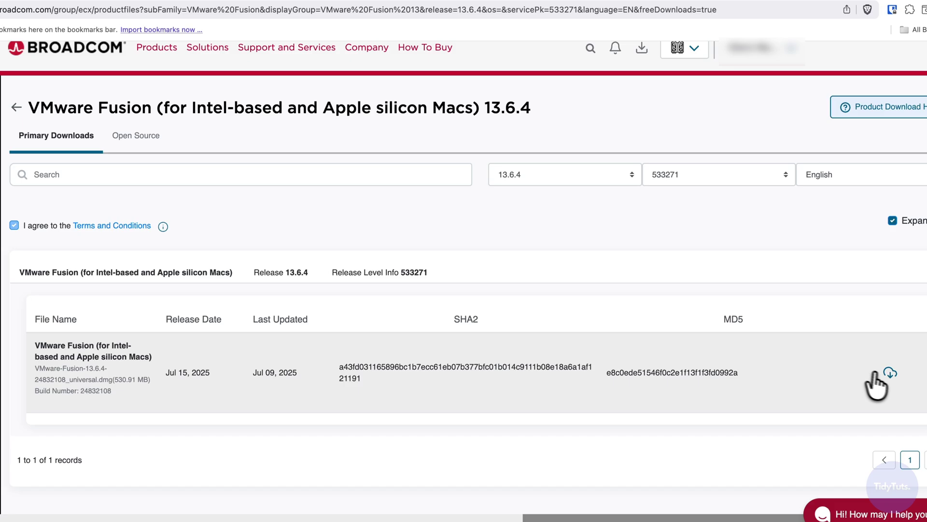
# - Download the VMware Fusion universal .dmg, agreeing to the trade compliance conditions
pyautogui.click(890, 376)
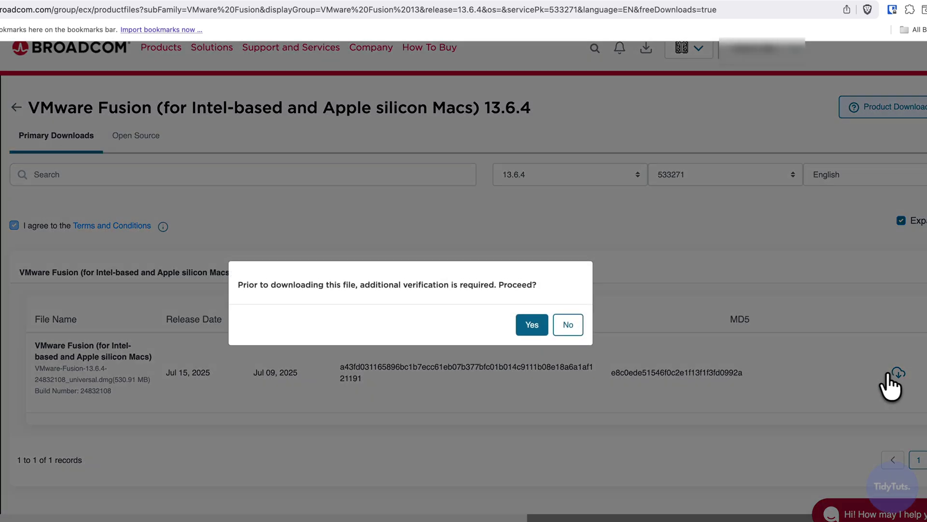
pyautogui.click(532, 334)
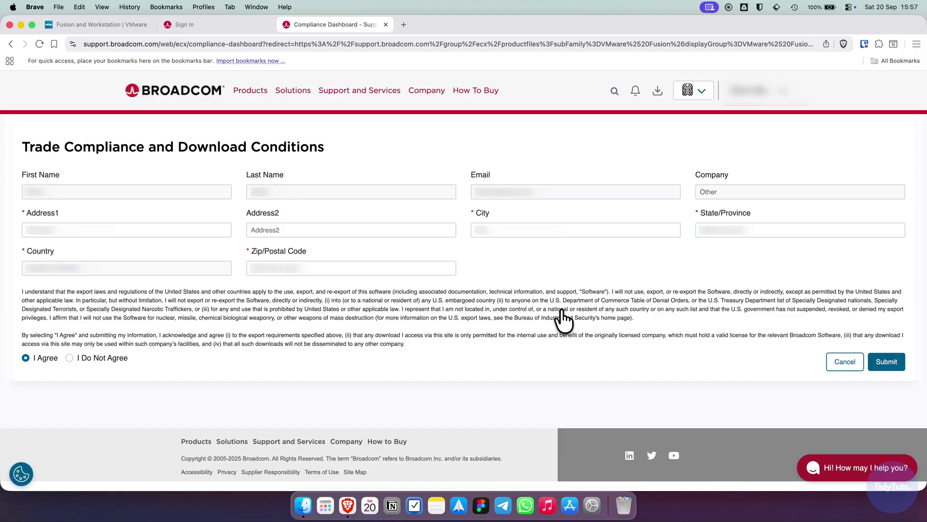
pyautogui.click(46, 358)
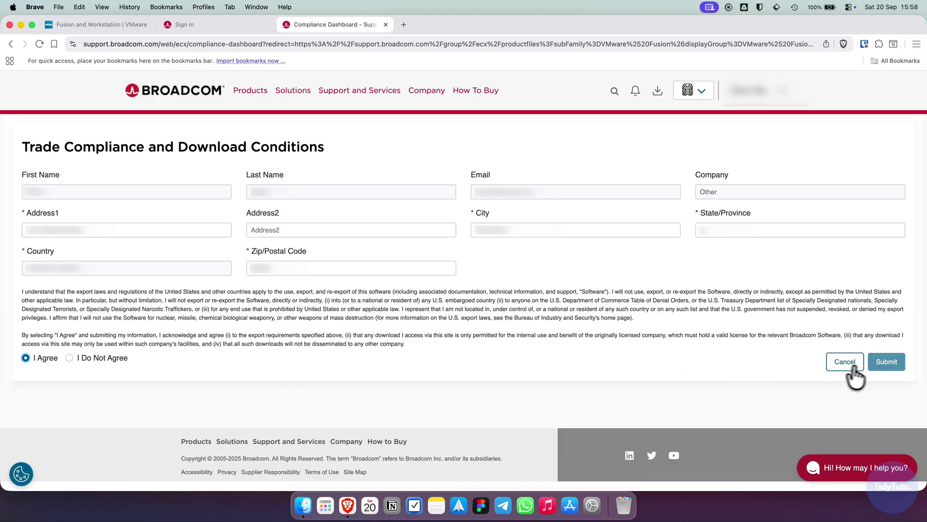
pyautogui.click(883, 362)
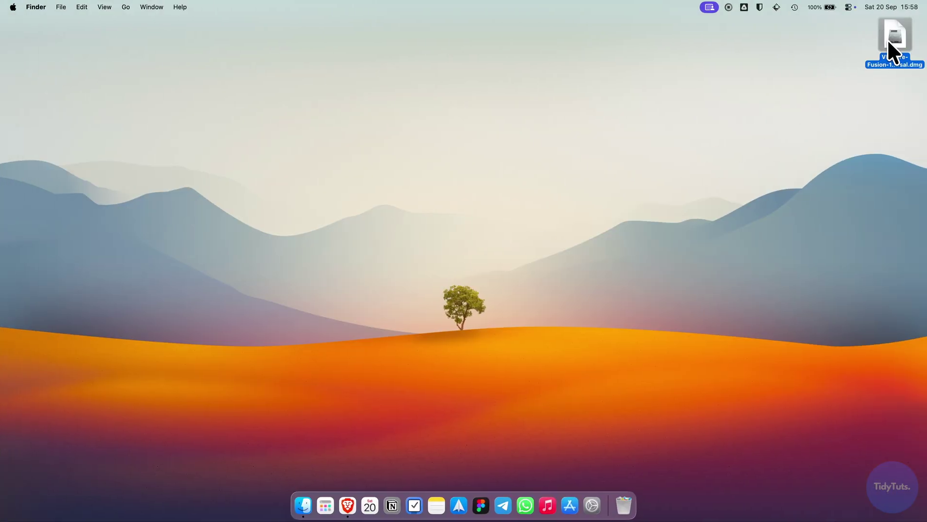
# - Mount the VMware Fusion .dmg and launch VMware Fusion.app, allowing it to open
pyautogui.doubleClick(890, 44)
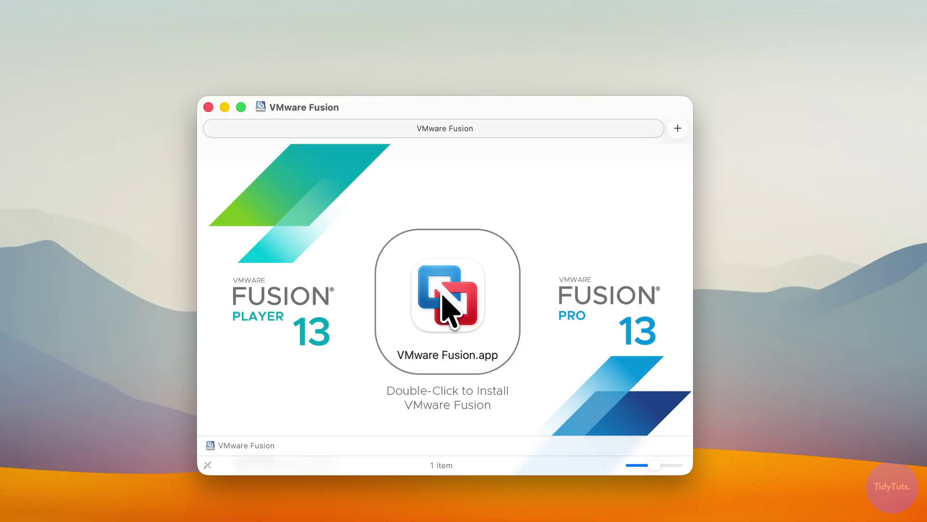
pyautogui.doubleClick(443, 296)
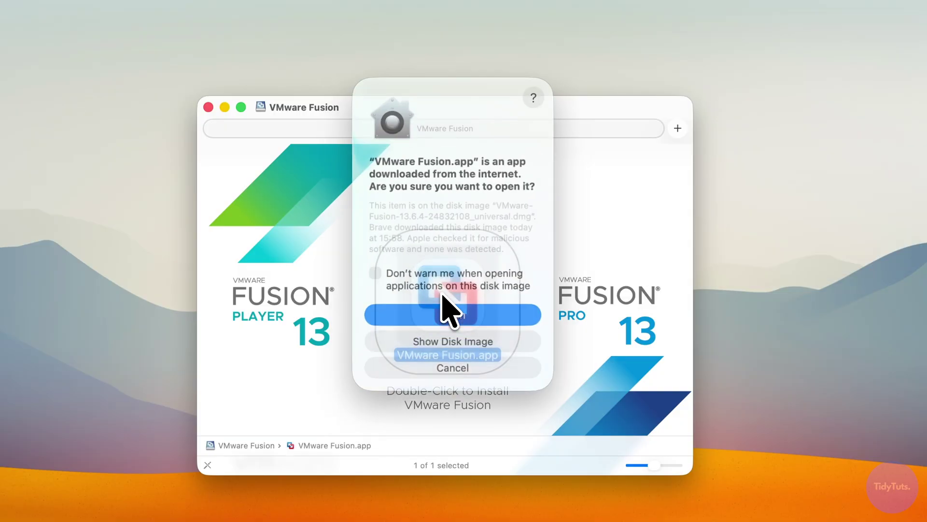
pyautogui.click(453, 310)
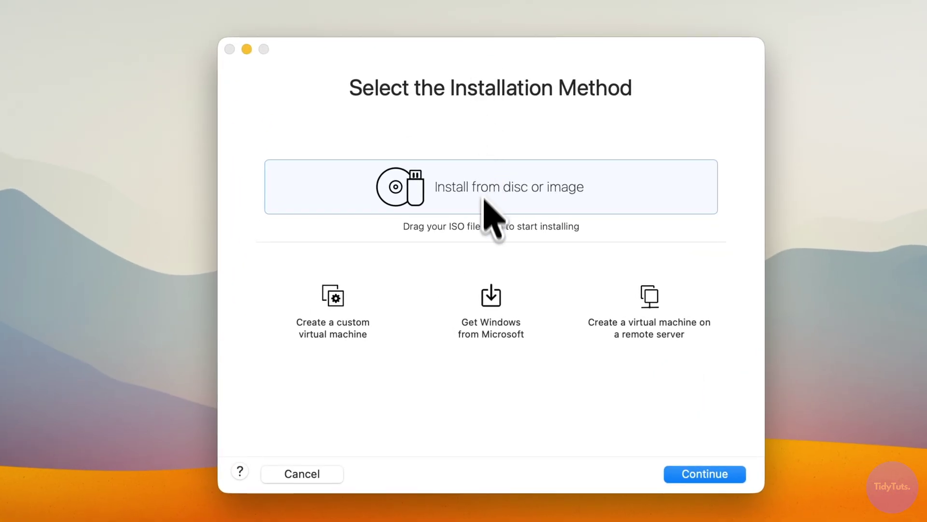
# - Choose Get Windows from Microsoft as the installation method
pyautogui.click(493, 308)
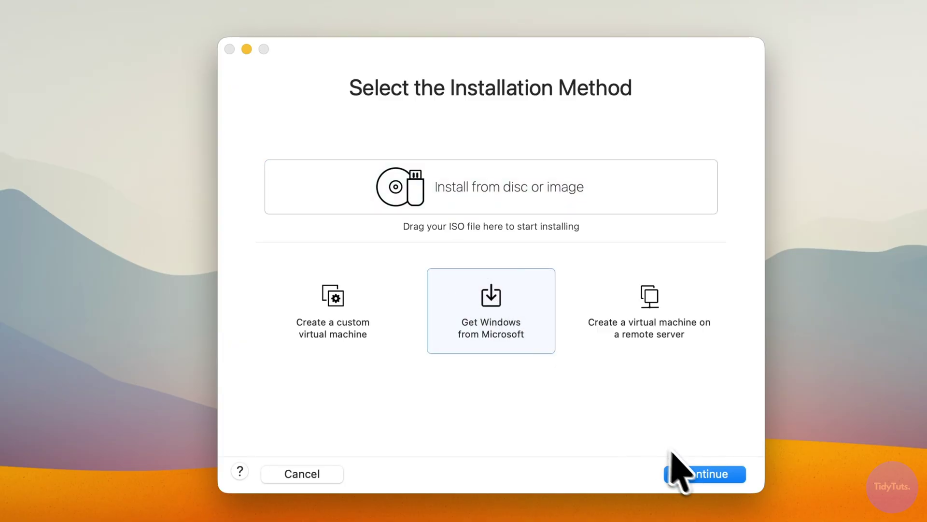
pyautogui.click(706, 474)
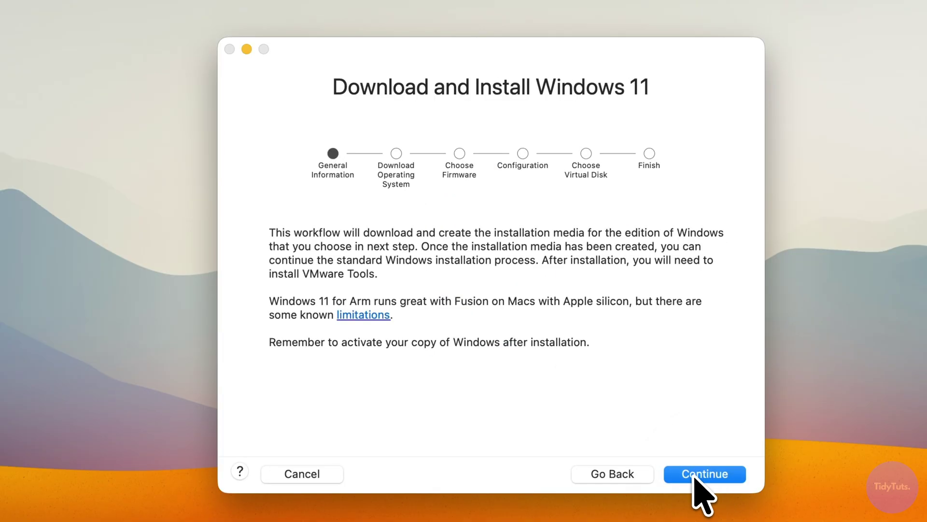
pyautogui.click(705, 475)
# - Download Windows 11 Professional and keep UEFI firmware
pyautogui.click(512, 236)
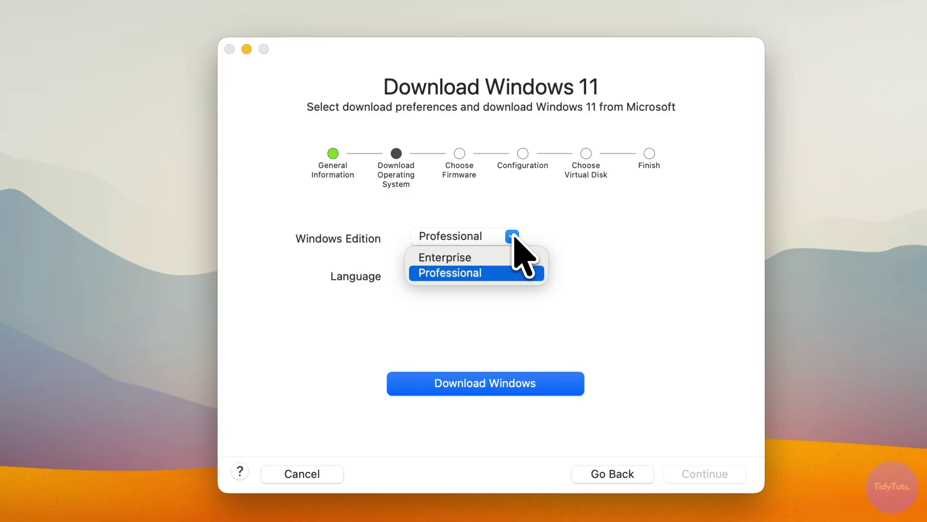
pyautogui.click(479, 273)
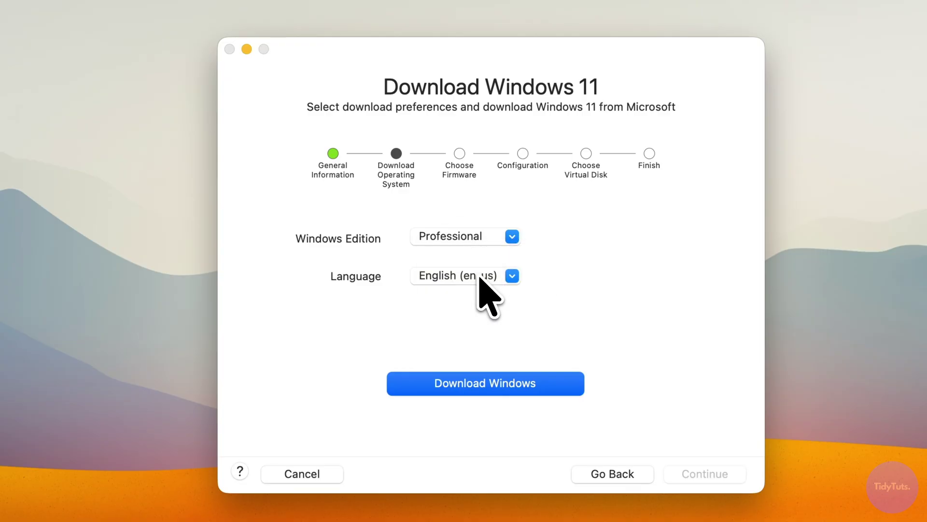
pyautogui.click(489, 389)
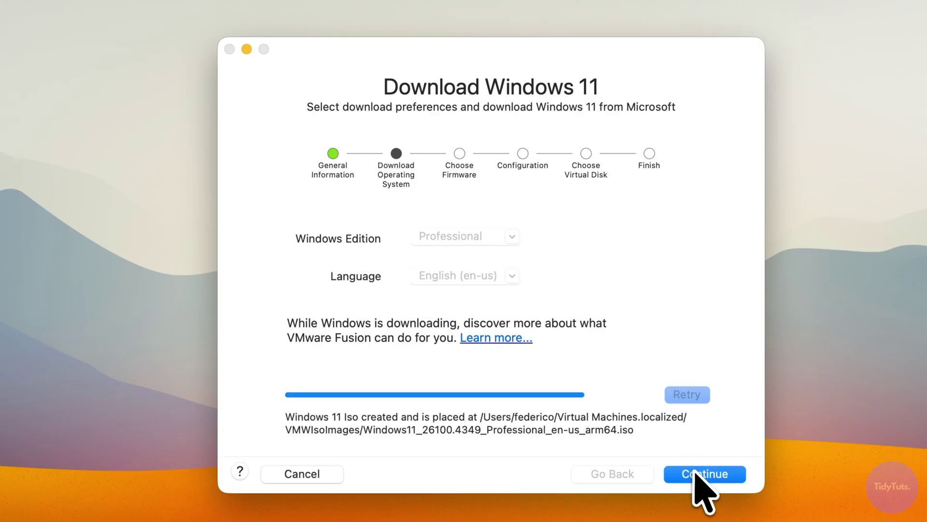
pyautogui.click(697, 474)
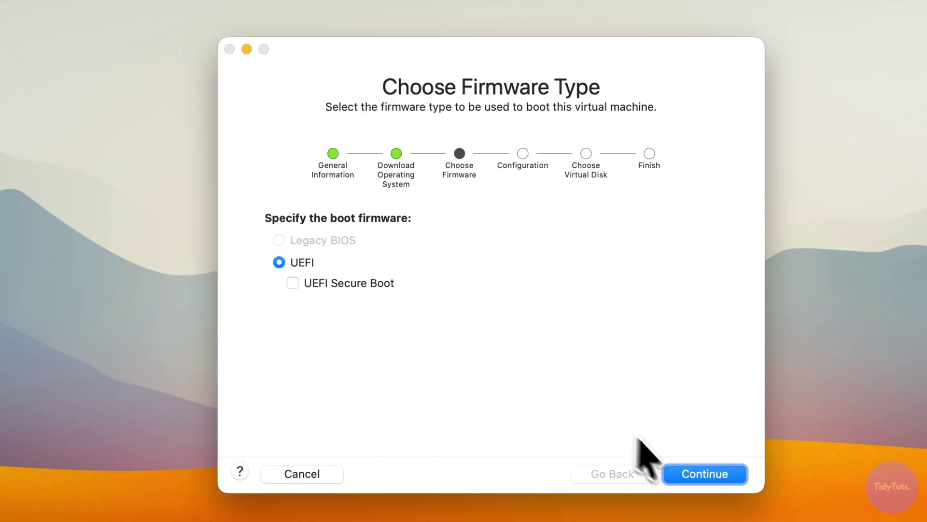
pyautogui.click(682, 472)
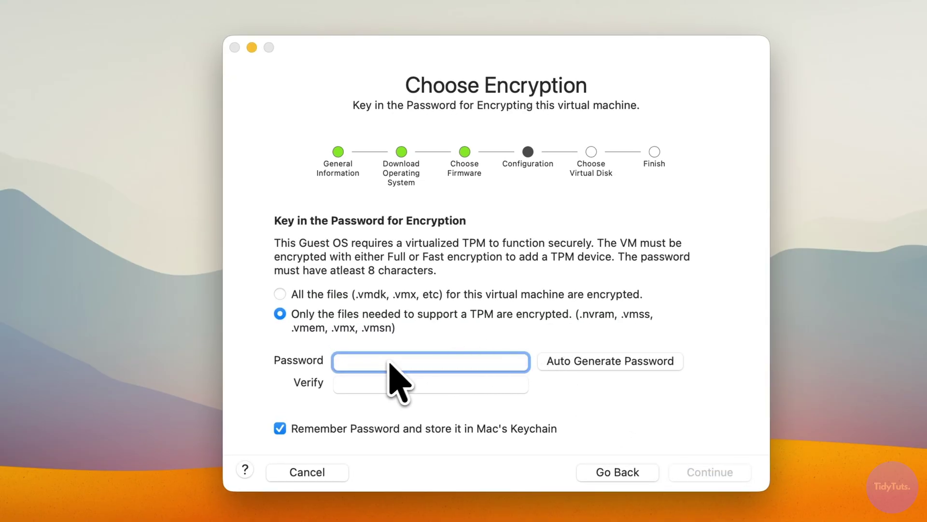
# - Set and confirm the TPM encryption password, then keep a new 64 GB virtual disk
pyautogui.write('p')
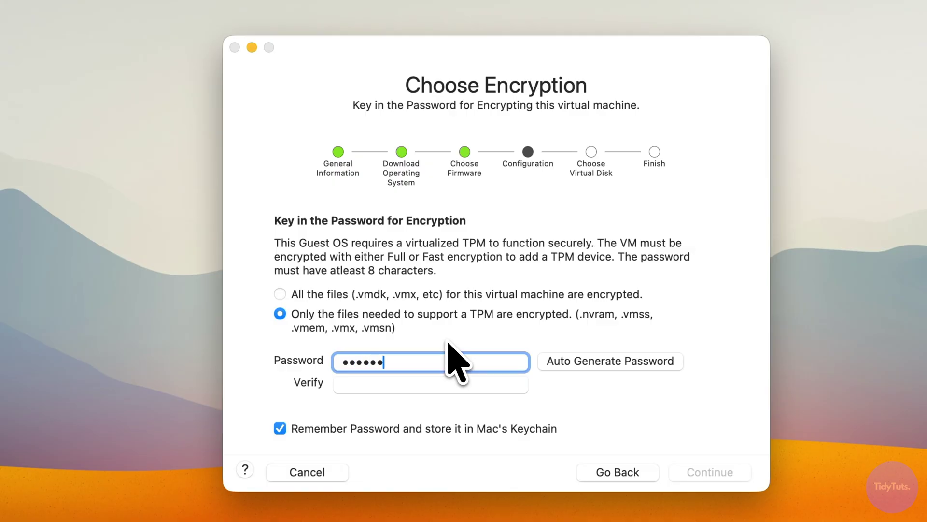
pyautogui.press('Tab')
pyautogui.write('p')
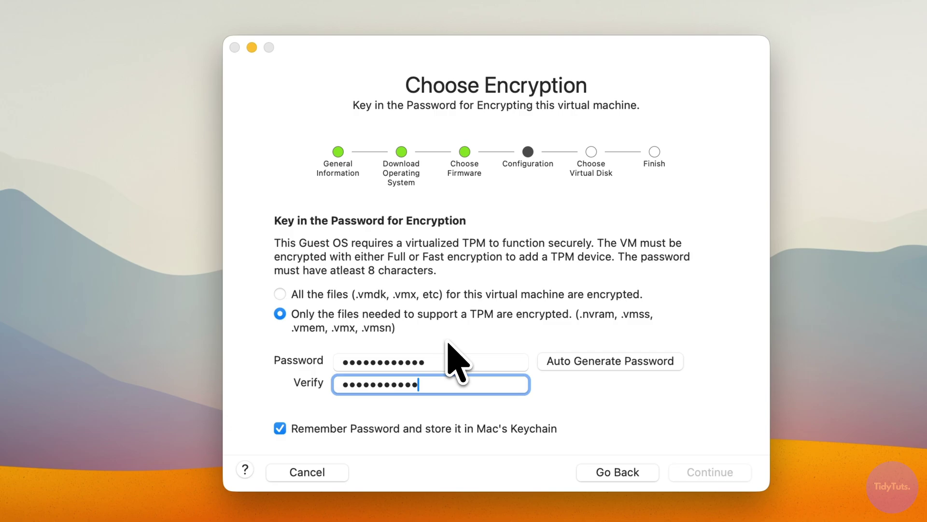
pyautogui.write('p')
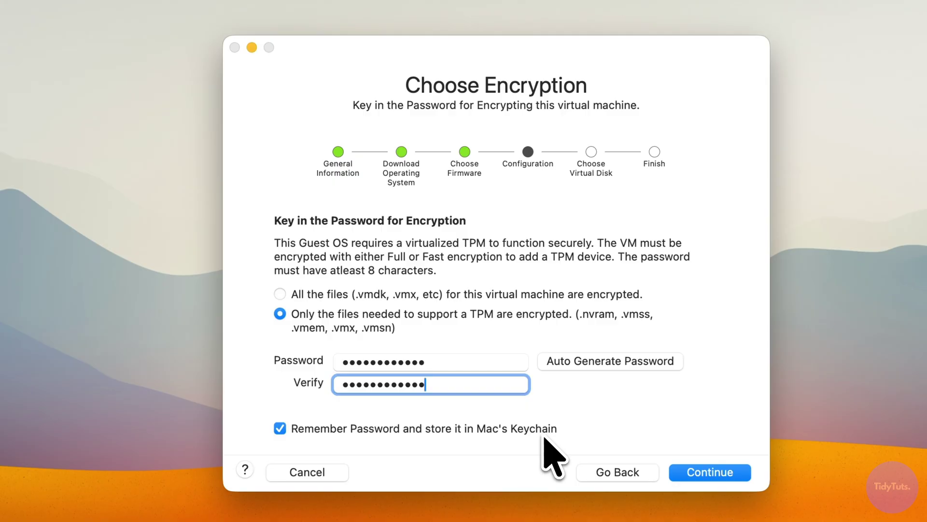
pyautogui.click(684, 473)
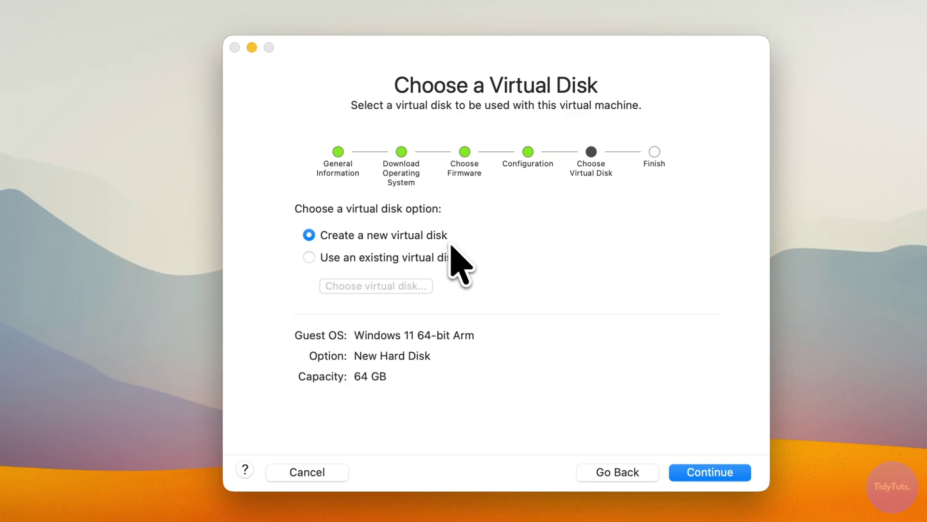
pyautogui.click(685, 473)
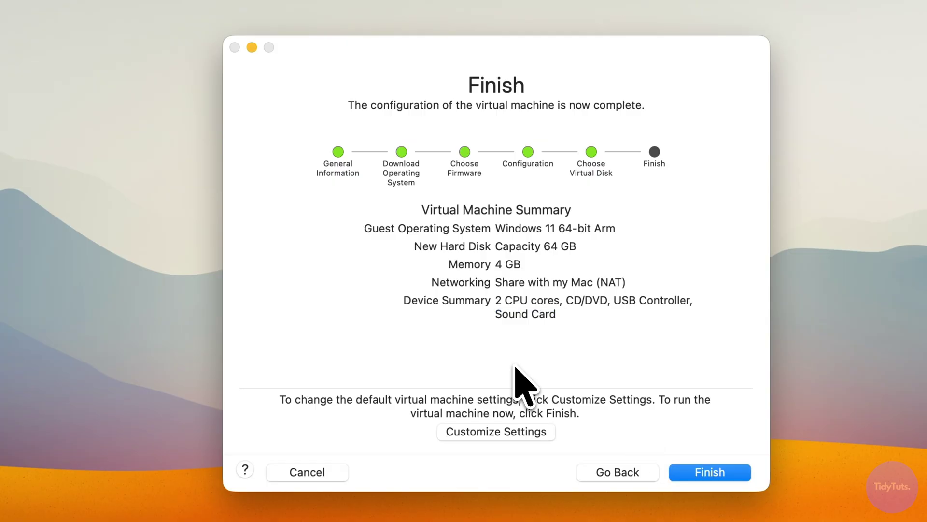
# - Finish the new VM wizard, save it in Virtual Machines, and reposition the VM window
pyautogui.click(703, 473)
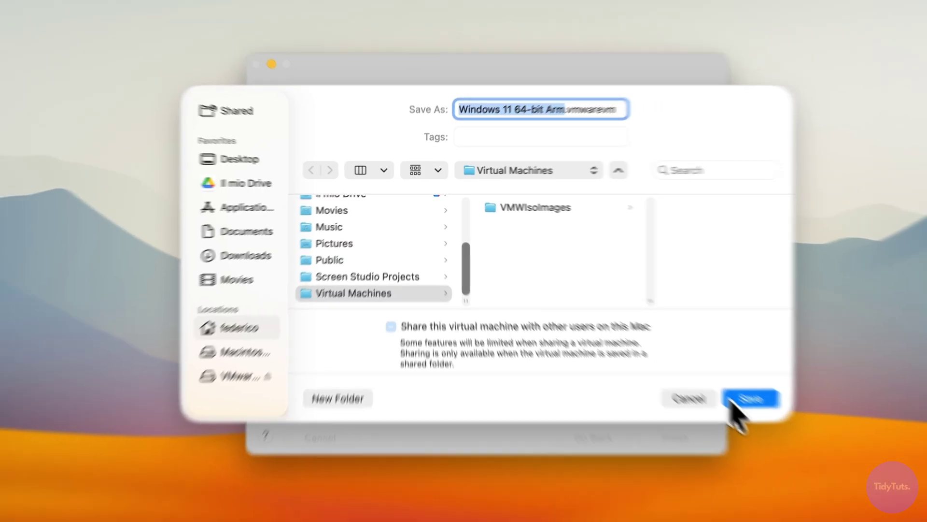
pyautogui.click(777, 427)
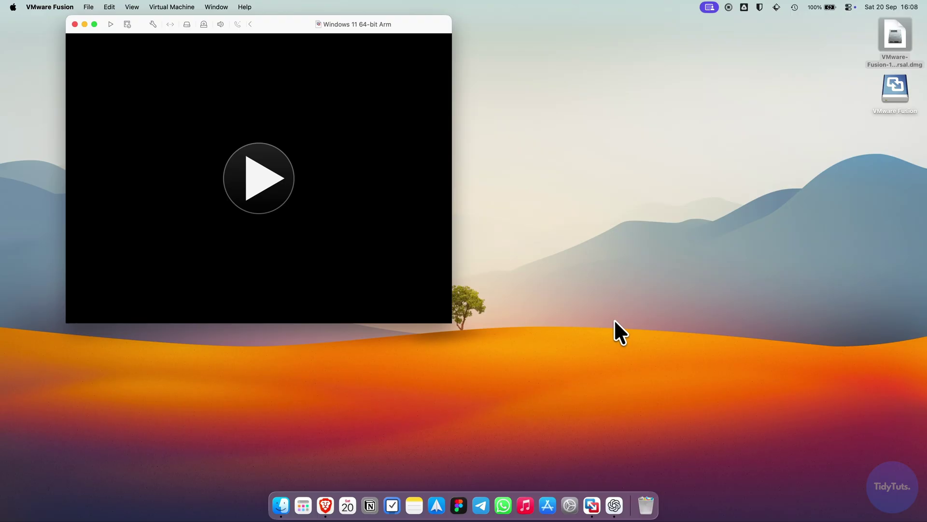
pyautogui.moveTo(295, 26); pyautogui.dragTo(441, 51)
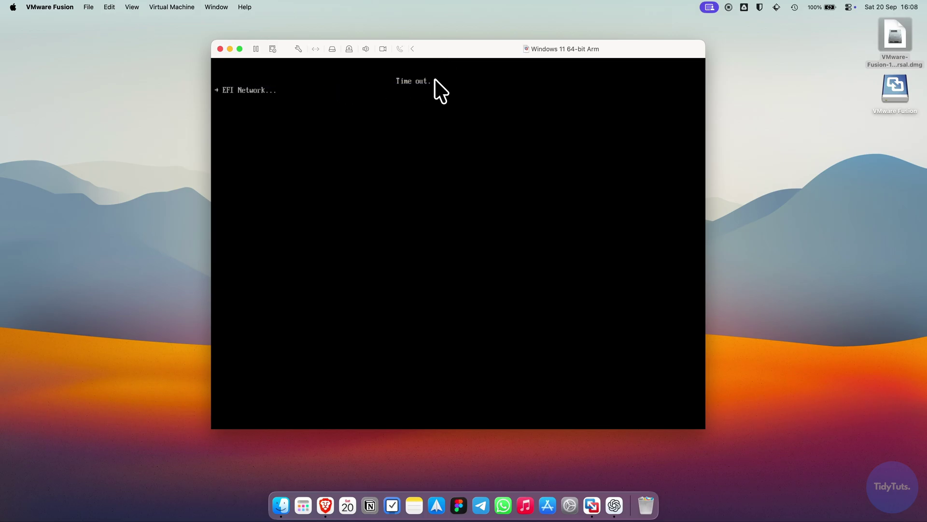
# - Shut down the Windows 11 Arm VM from the Virtual Machine menu and confirm
pyautogui.click(186, 7)
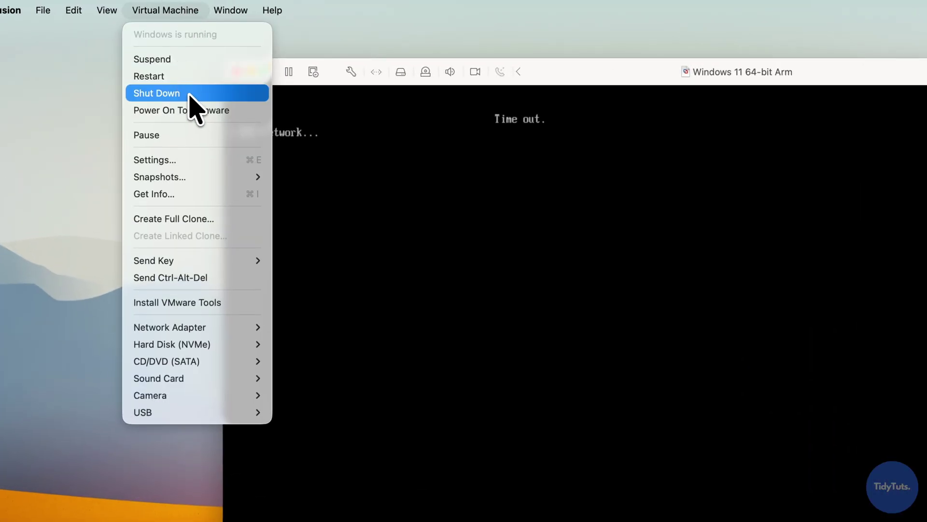
pyautogui.click(187, 94)
pyautogui.click(652, 390)
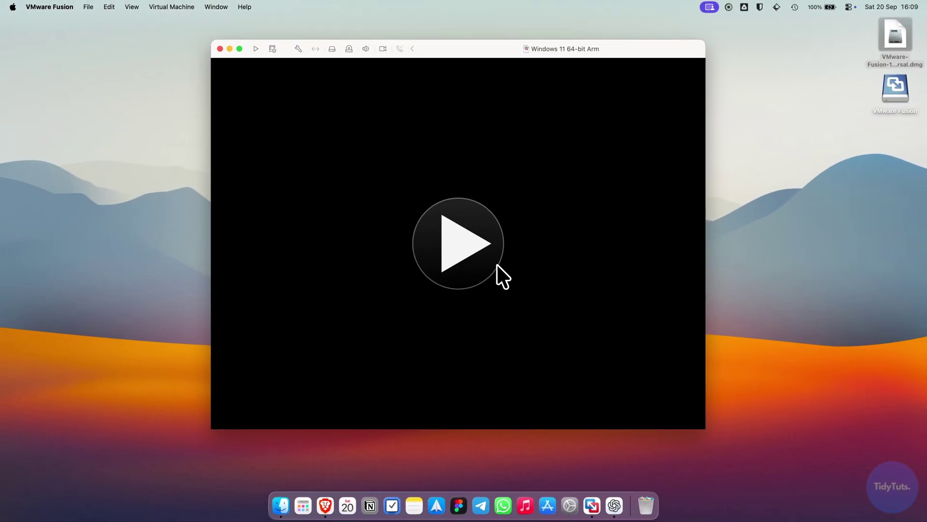
# - Power the VM on, boot from the installer disc, and keep English (United States) with US keyboard
pyautogui.click(454, 240)
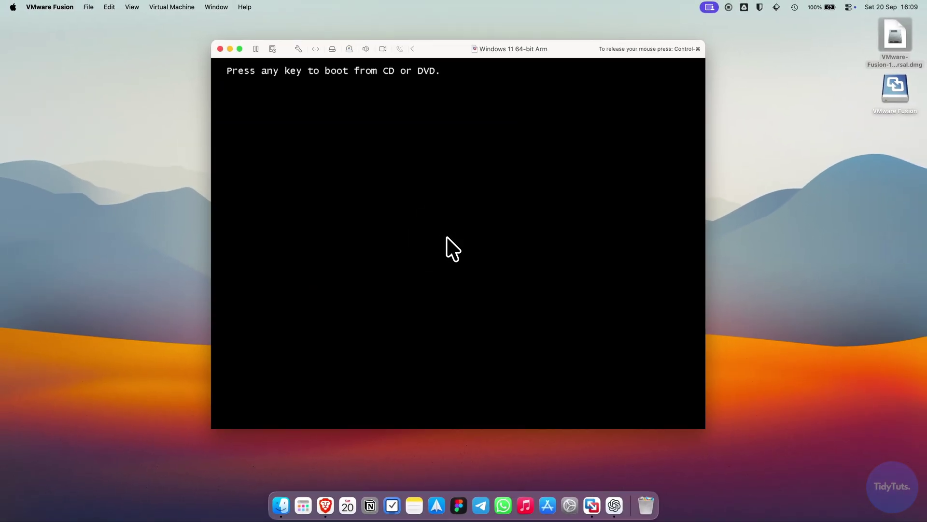
pyautogui.press('Return')
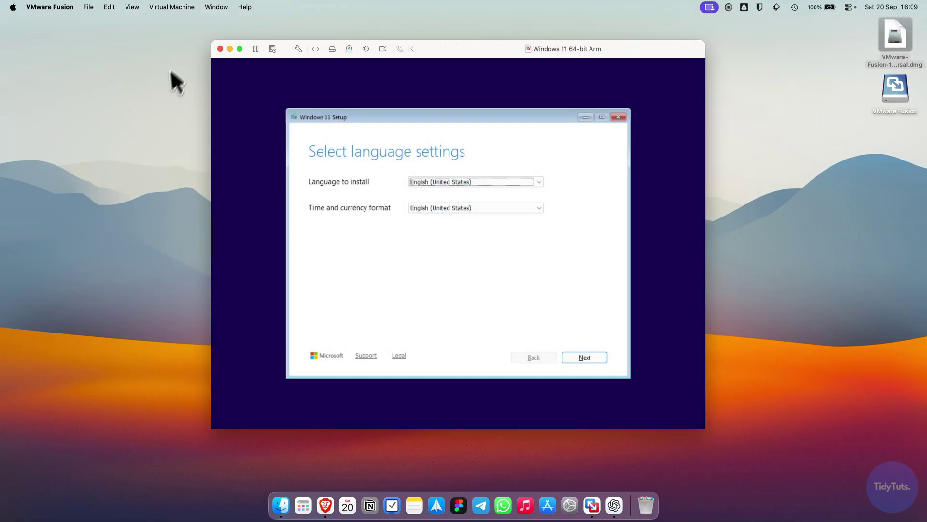
pyautogui.click(494, 106)
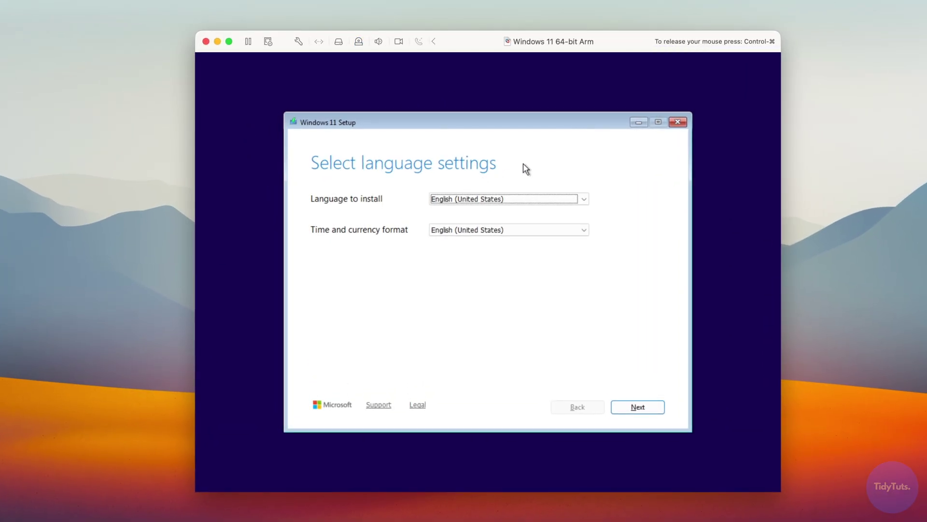
pyautogui.click(632, 407)
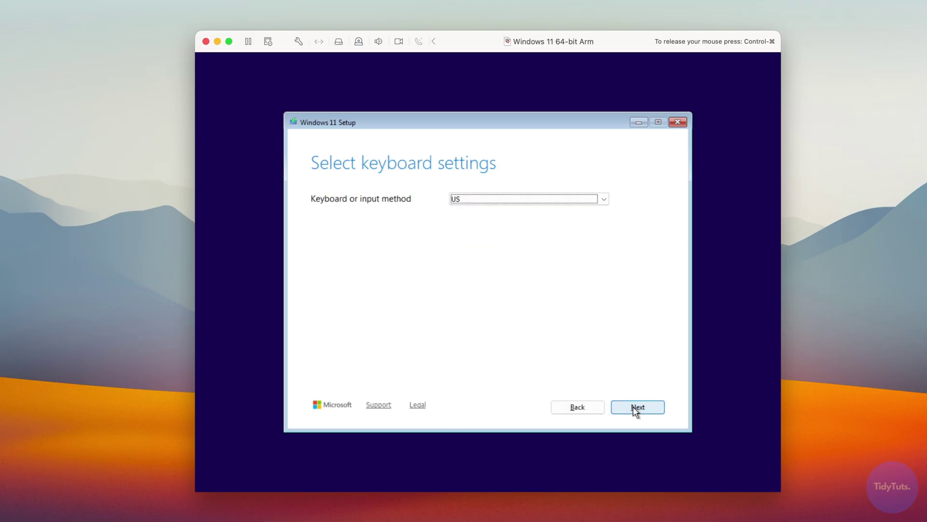
pyautogui.click(633, 408)
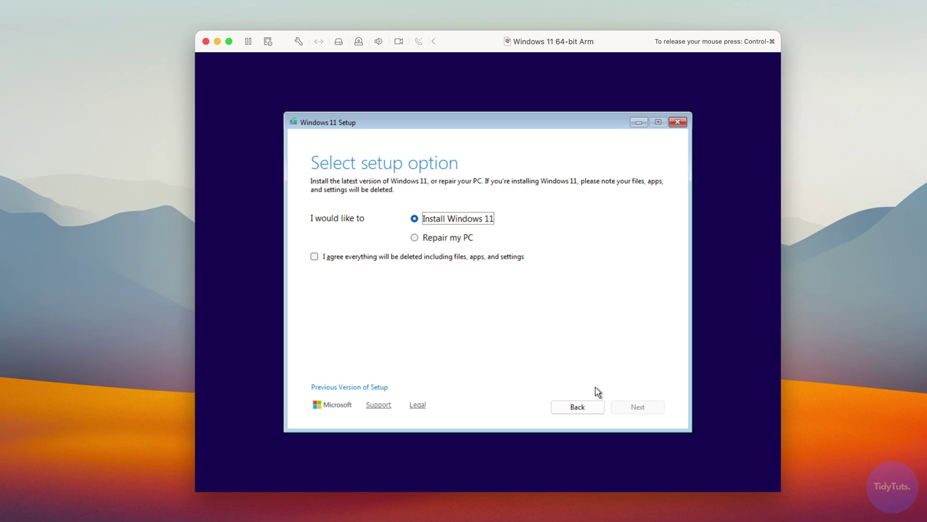
# - Skip the product key, choose Windows 11 Pro, accept the license, and target the 64 GB disk
pyautogui.click(314, 257)
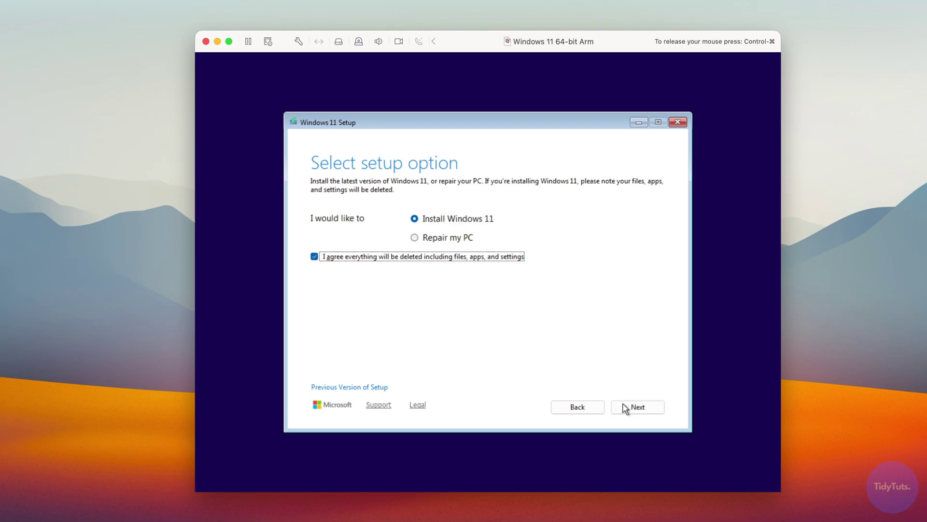
pyautogui.click(625, 408)
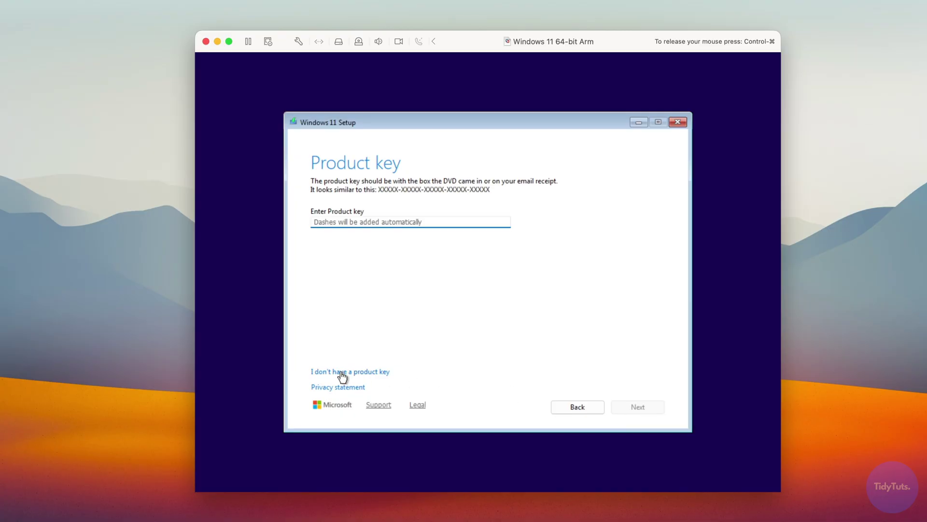
pyautogui.click(360, 373)
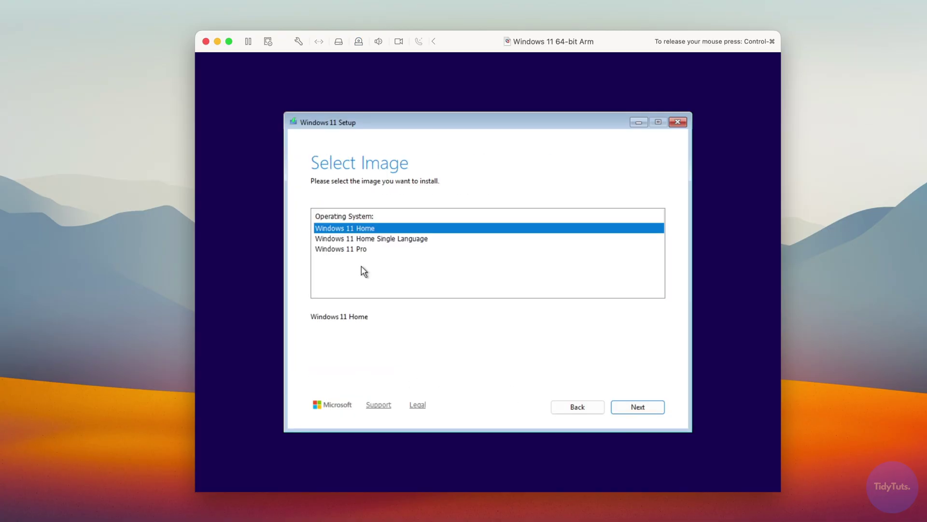
pyautogui.click(350, 249)
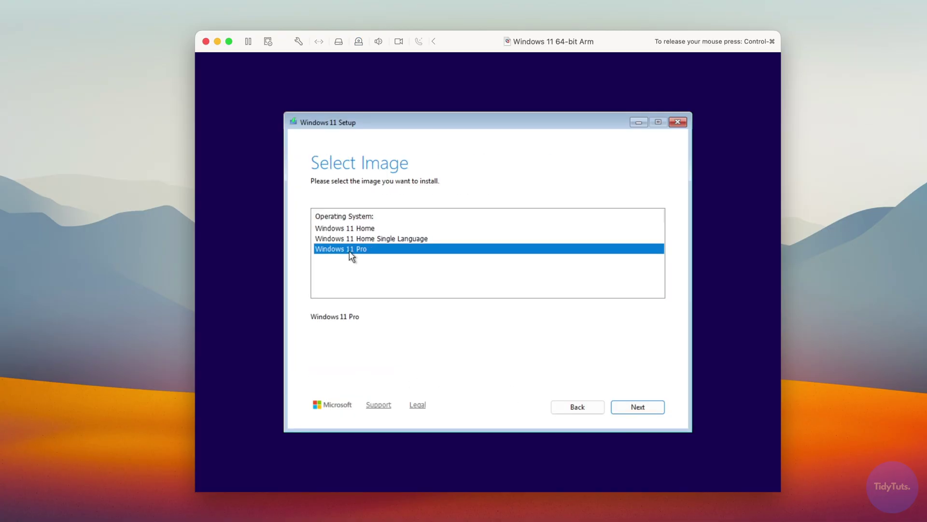
pyautogui.click(618, 408)
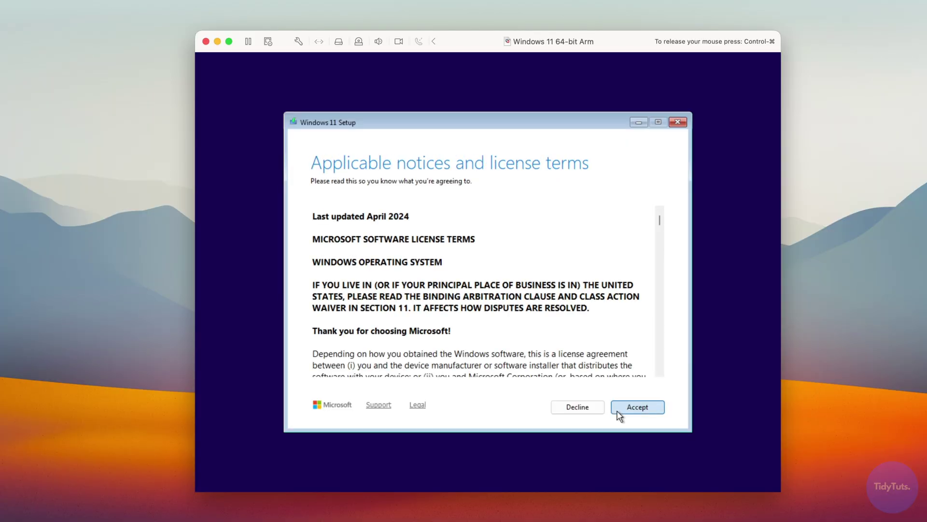
pyautogui.click(618, 412)
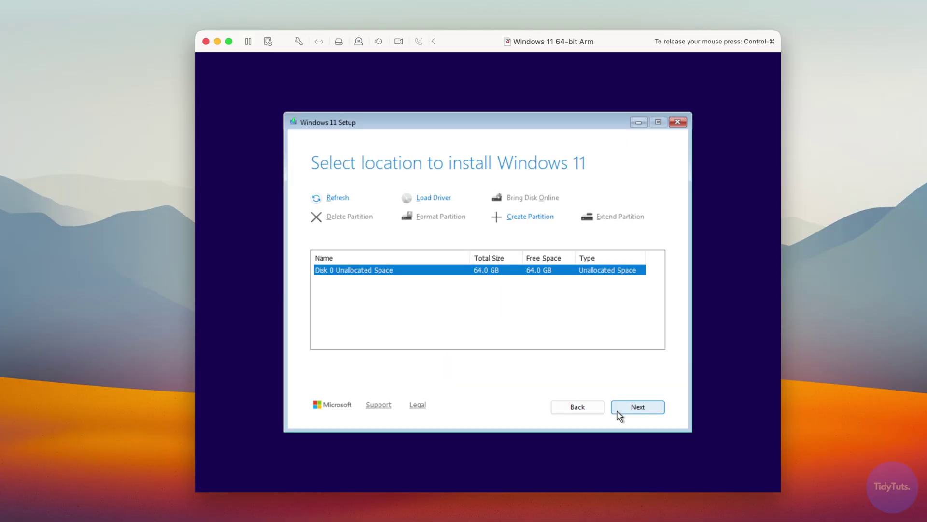
pyautogui.click(619, 411)
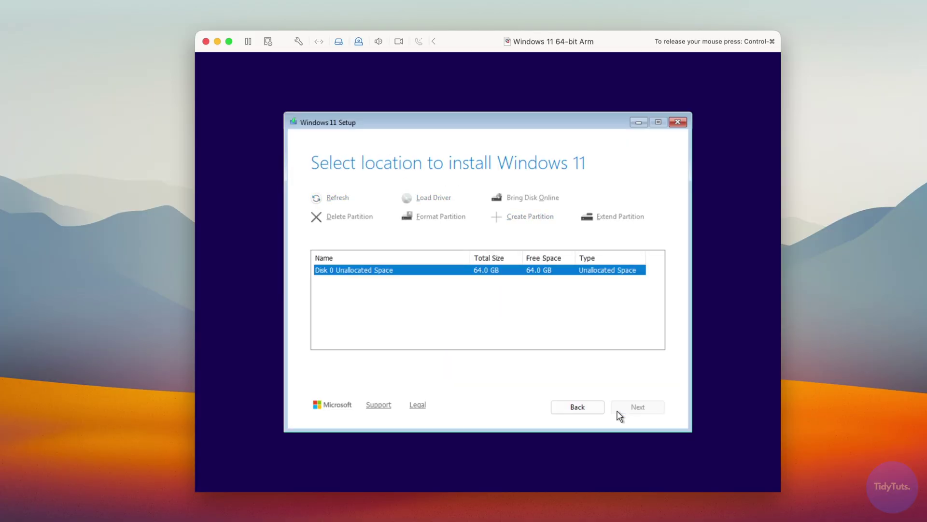
# - Install Windows 11, confirm United States region and keyboard, and skip a second layout
pyautogui.click(618, 411)
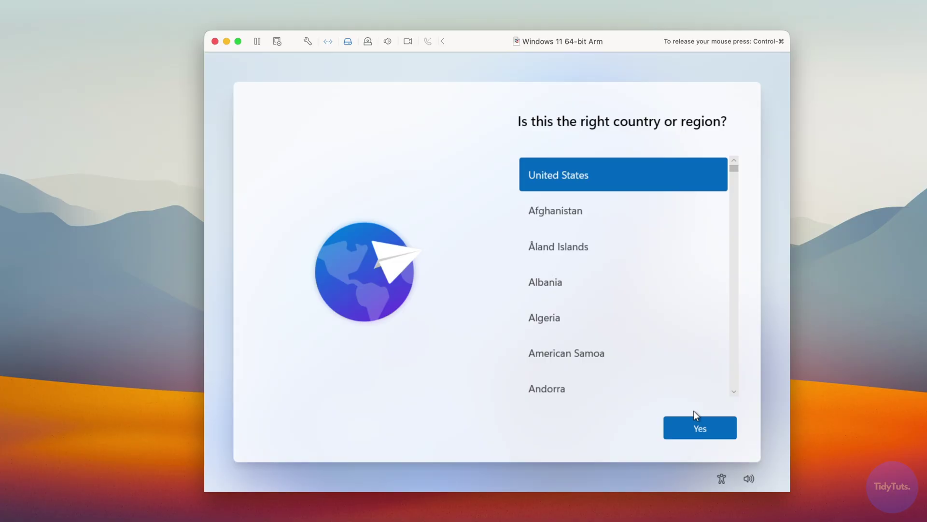
pyautogui.click(699, 423)
pyautogui.click(695, 435)
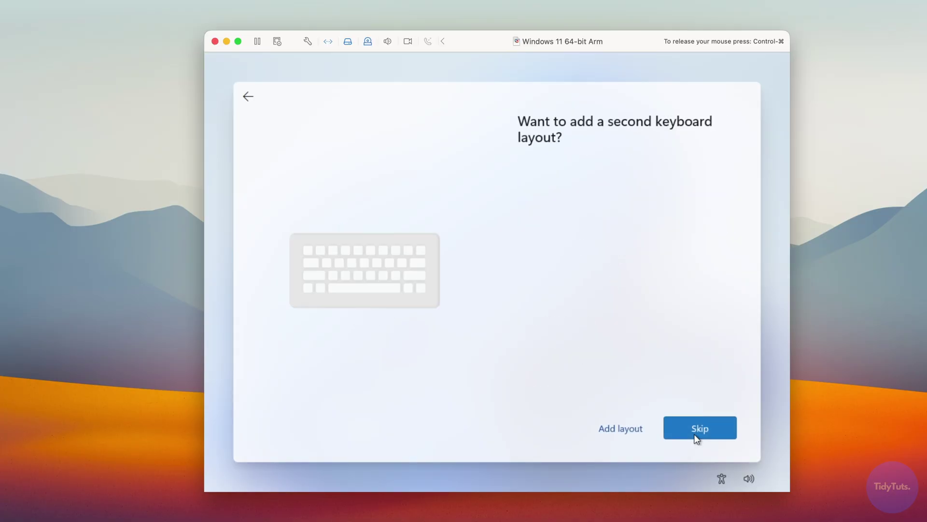
pyautogui.click(696, 436)
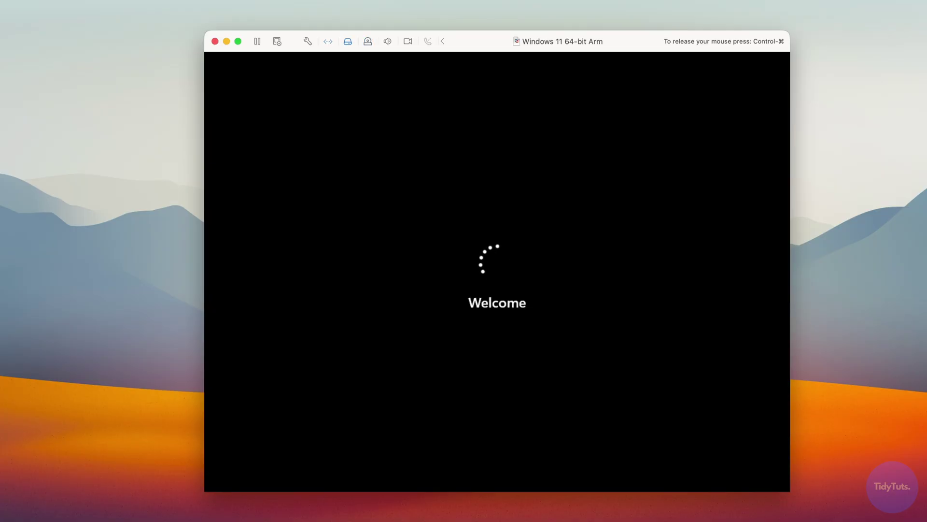
# - Name the device VirtualMachine and set it up for personal use
pyautogui.write('VirtualMachine')
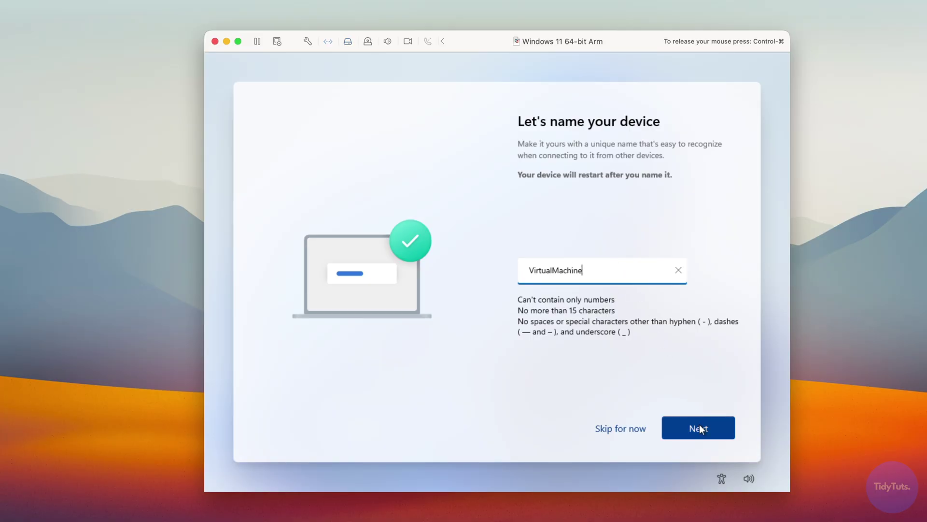
pyautogui.click(700, 428)
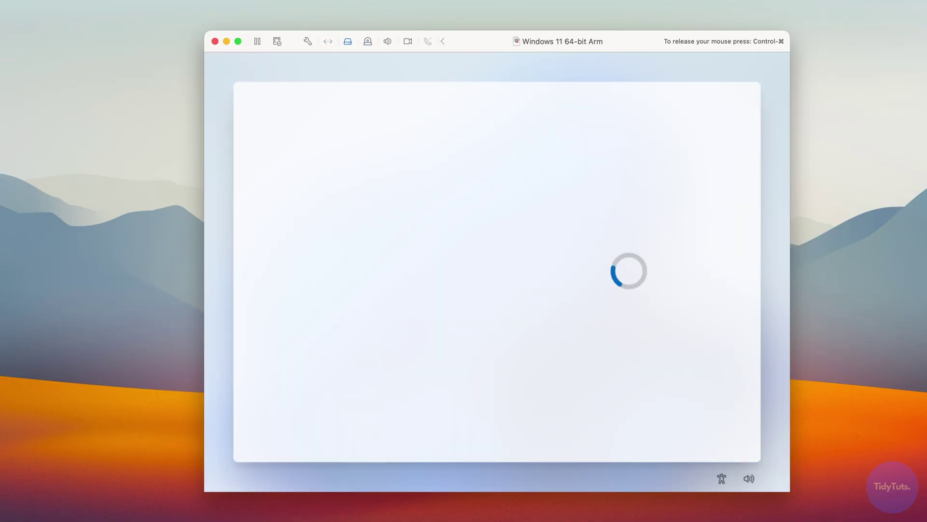
pyautogui.click(617, 212)
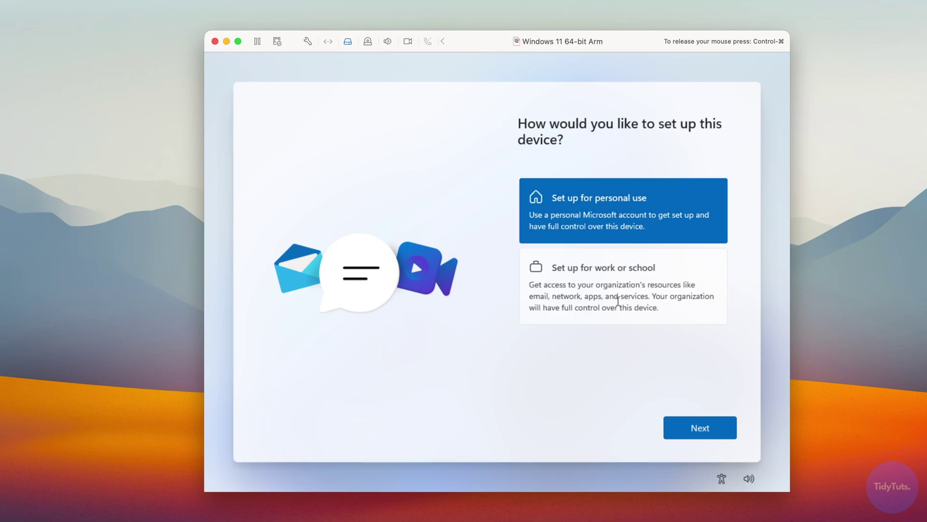
pyautogui.click(686, 430)
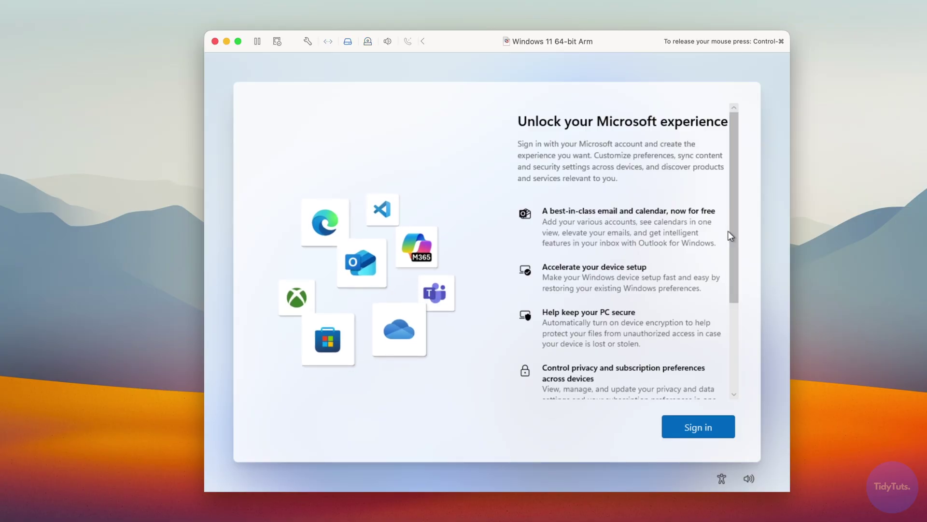
# - Open a command prompt over setup and run 'start ms-cxh:localonly' to create a local account
pyautogui.moveTo(729, 233); pyautogui.dragTo(727, 327)
pyautogui.hotkey('shift', 'F10')
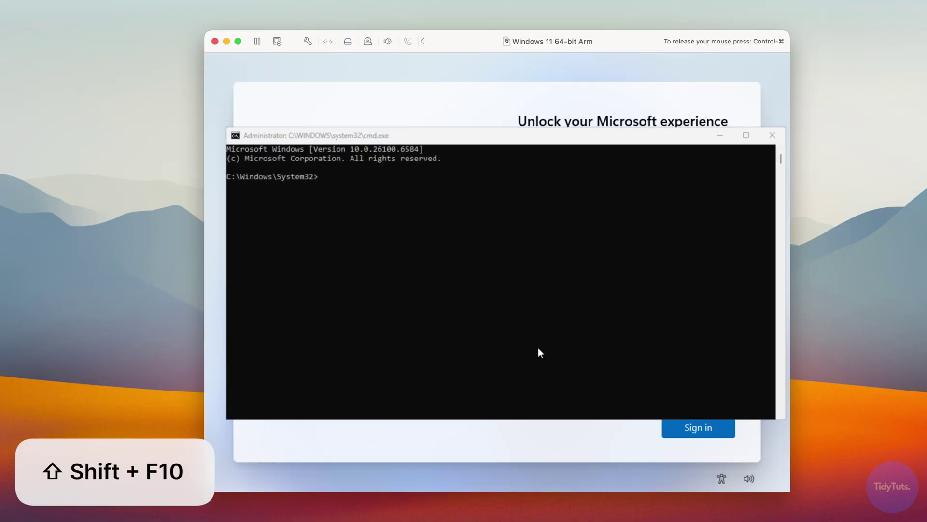
pyautogui.click(525, 305)
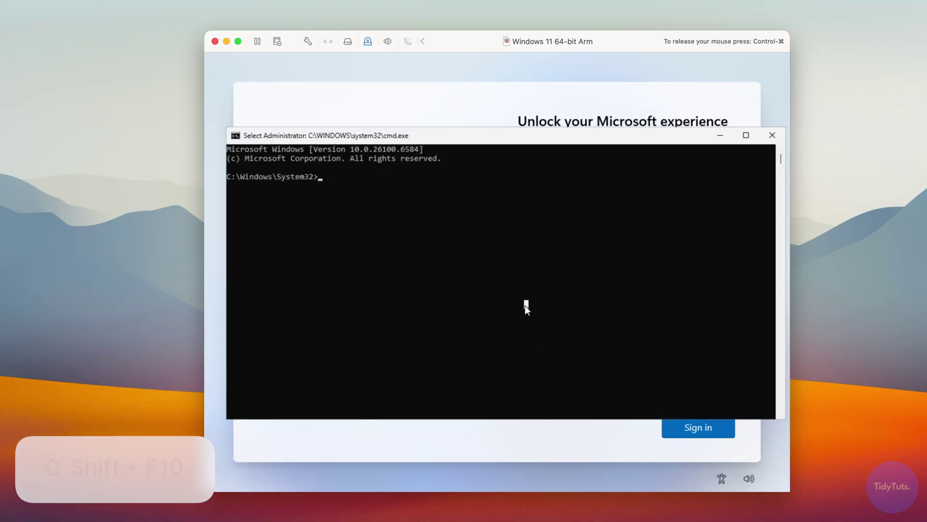
pyautogui.write('start ms-cxh:')
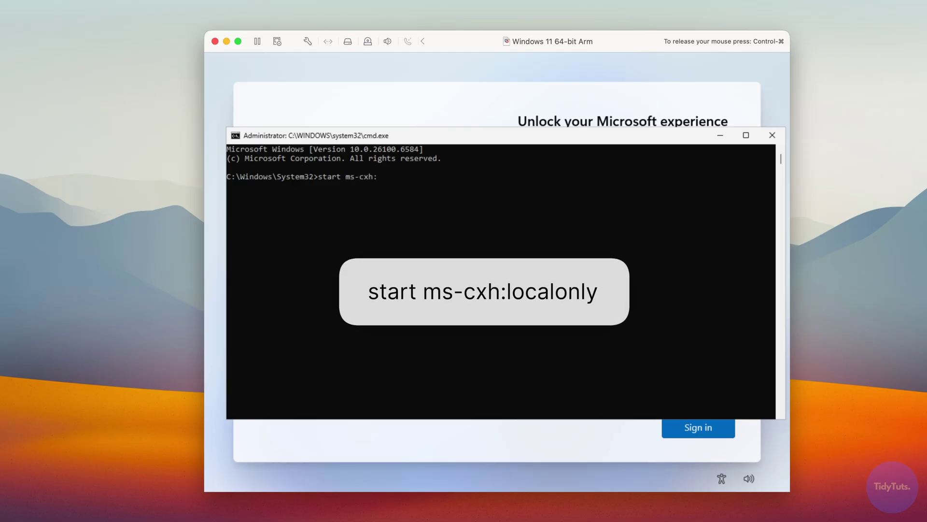
pyautogui.write('localonly')
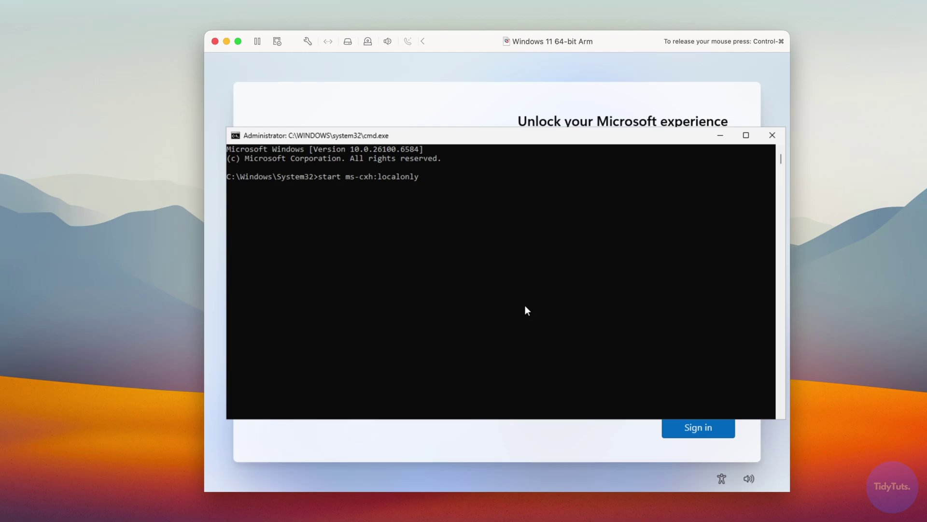
pyautogui.press('Return')
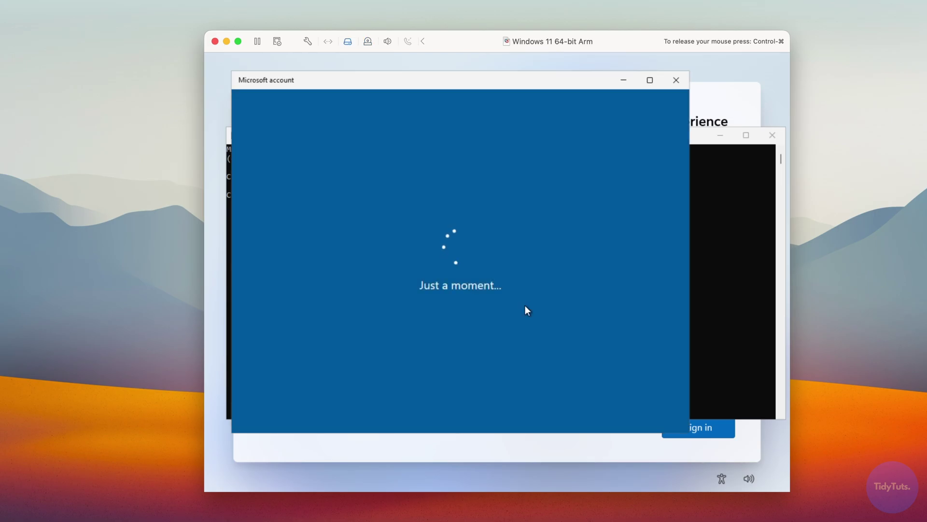
# - Enter the local user name, continue, and turn off Personalized offers in the privacy settings
pyautogui.write('TidyTu')
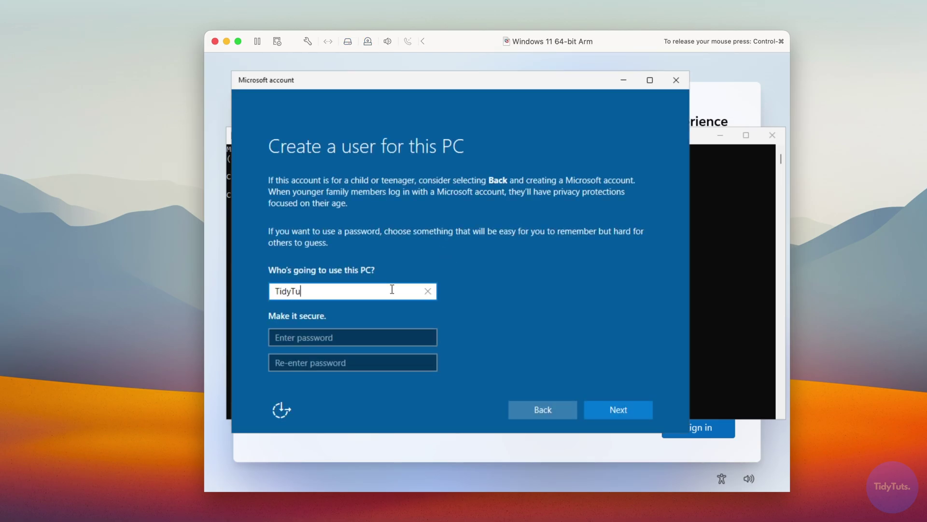
pyautogui.write('ts')
pyautogui.click(622, 413)
pyautogui.scroll(-8, 532, 269)
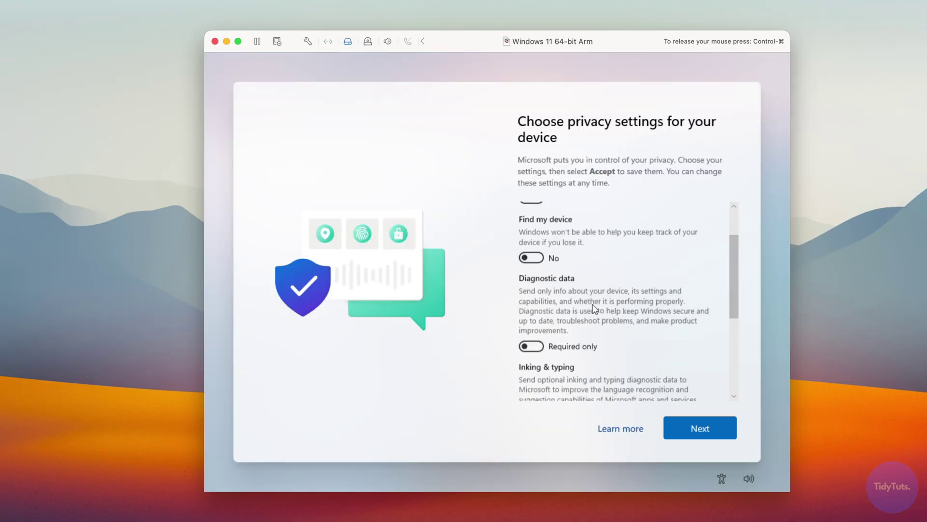
pyautogui.click(569, 336)
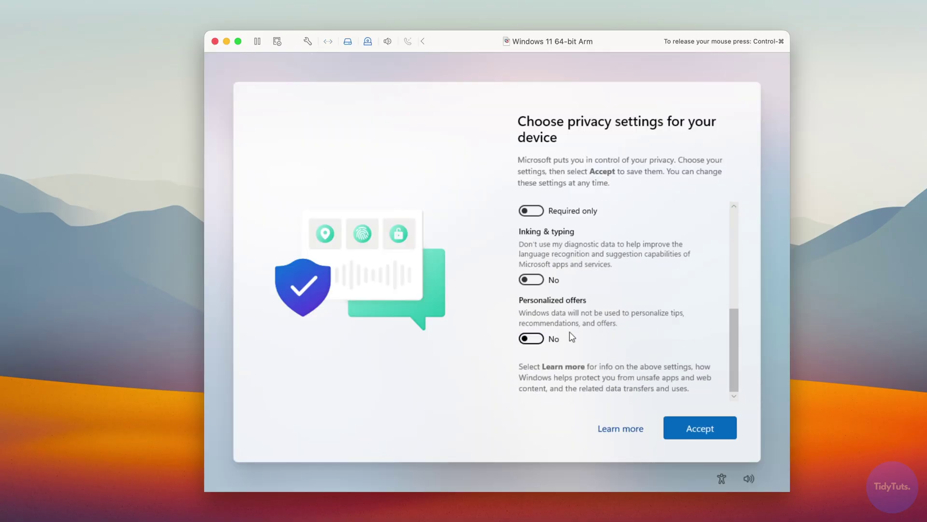
# - Accept the privacy choices, release the mouse, and start Install VMware Tools from the Virtual Machine menu
pyautogui.click(688, 425)
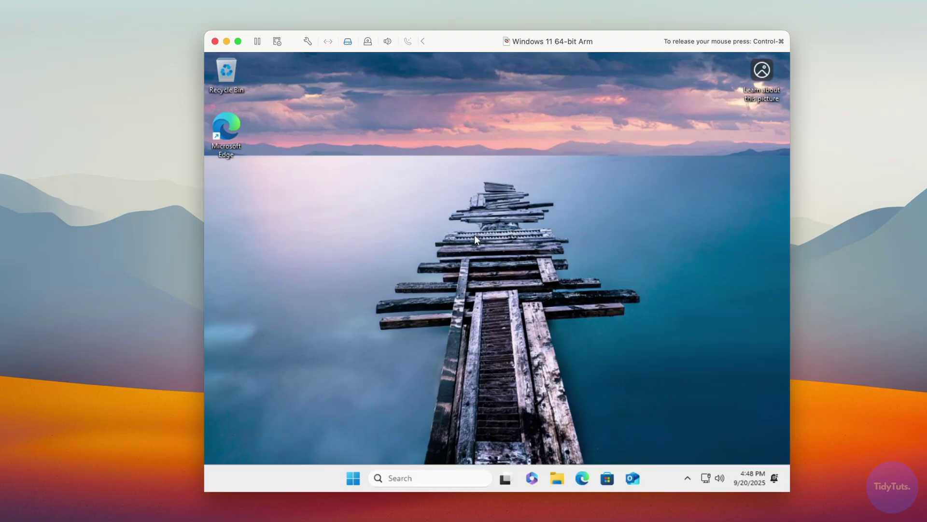
pyautogui.press('ctrl+super')
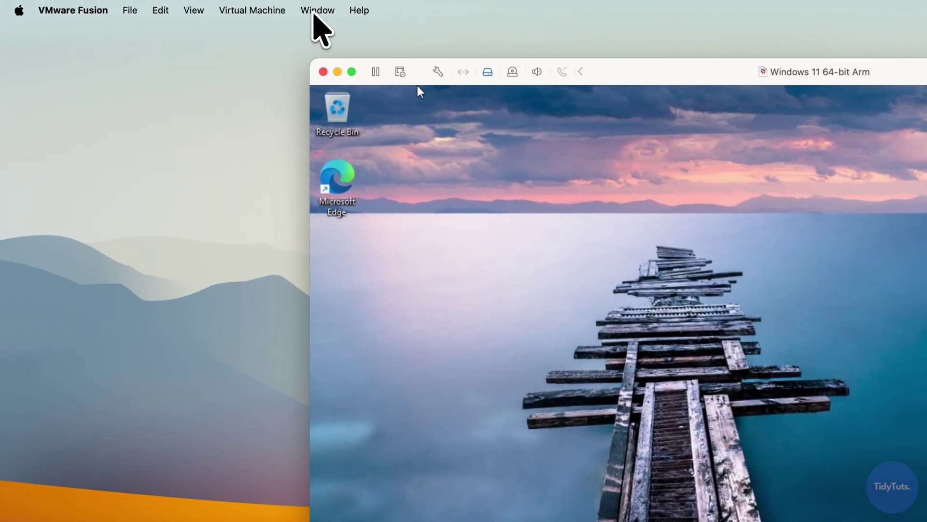
pyautogui.click(265, 12)
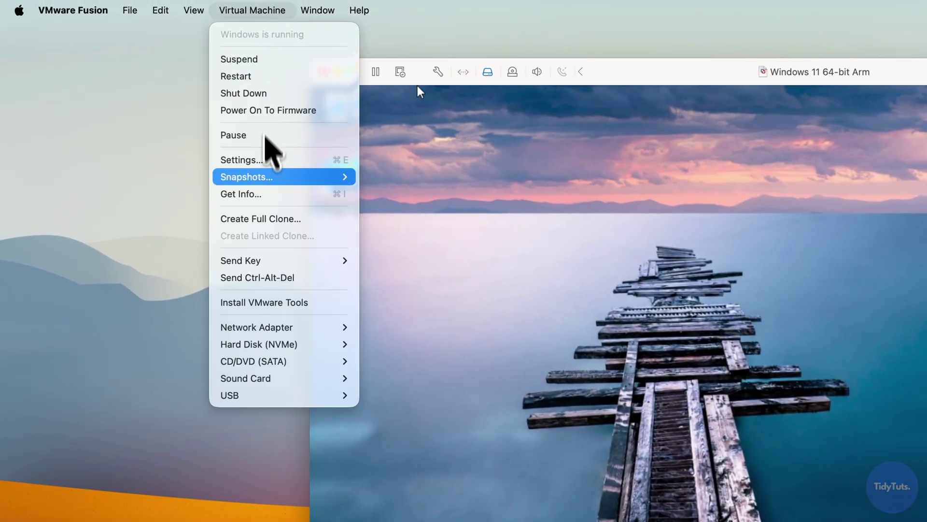
pyautogui.click(317, 303)
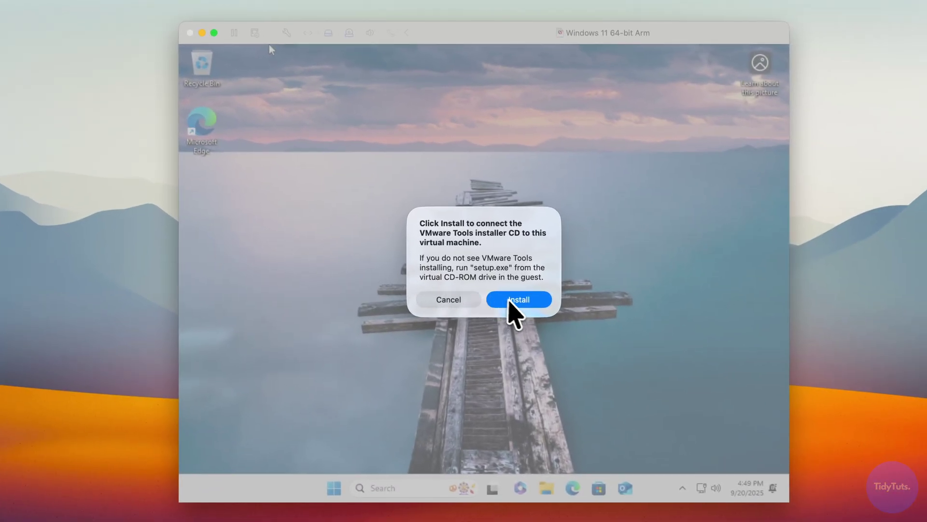
pyautogui.click(714, 389)
# - Run the VMware Tools installer from DVD Drive D: with the default setup type and finish
pyautogui.click(546, 488)
pyautogui.click(296, 371)
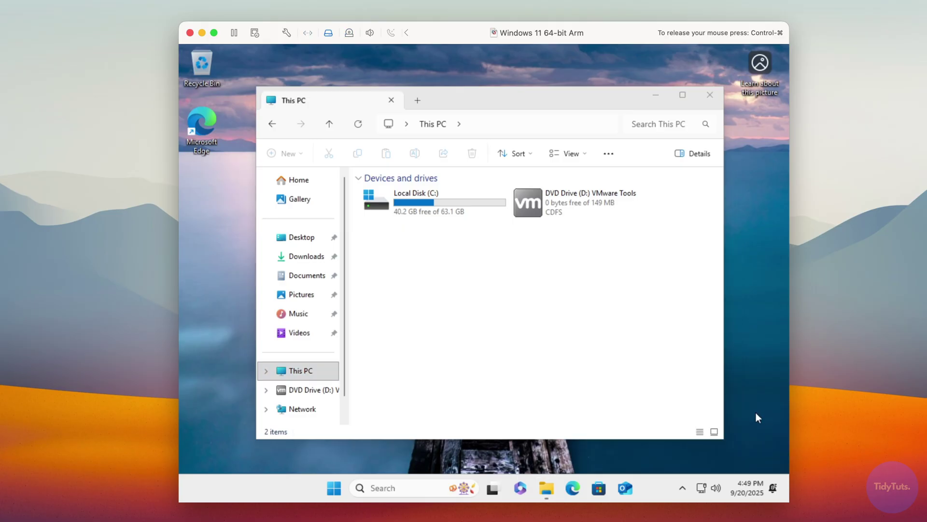
pyautogui.doubleClick(557, 199)
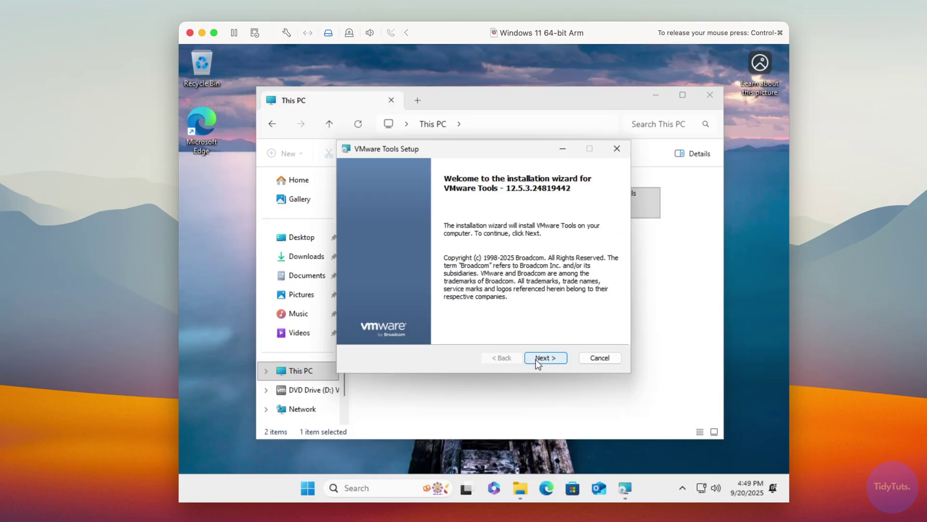
pyautogui.click(535, 358)
pyautogui.click(536, 358)
pyautogui.click(538, 358)
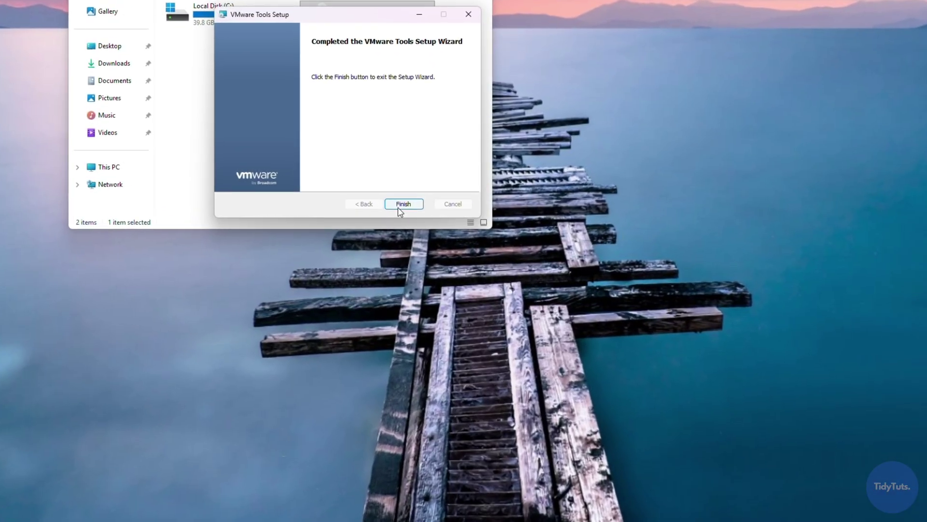
pyautogui.click(440, 248)
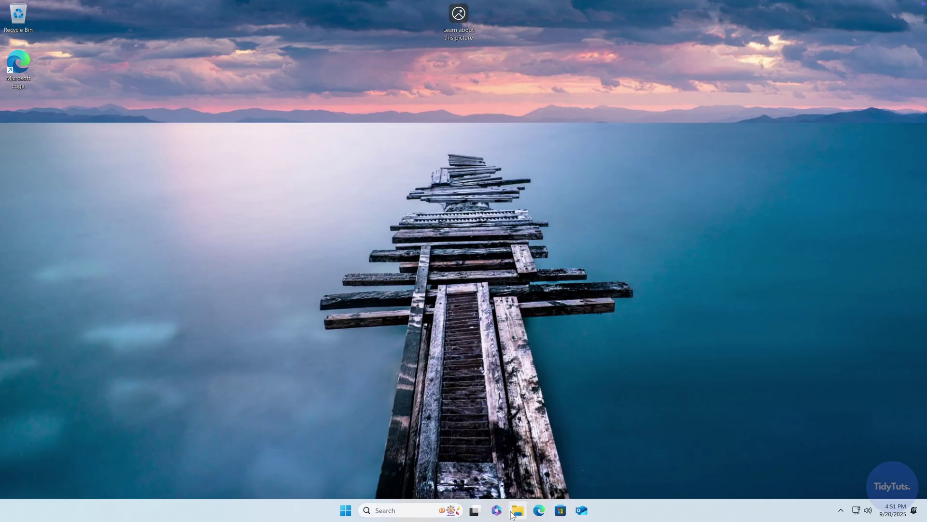
# - Browse the Downloads and Desktop folders in the Windows file browser
pyautogui.click(516, 510)
pyautogui.click(230, 235)
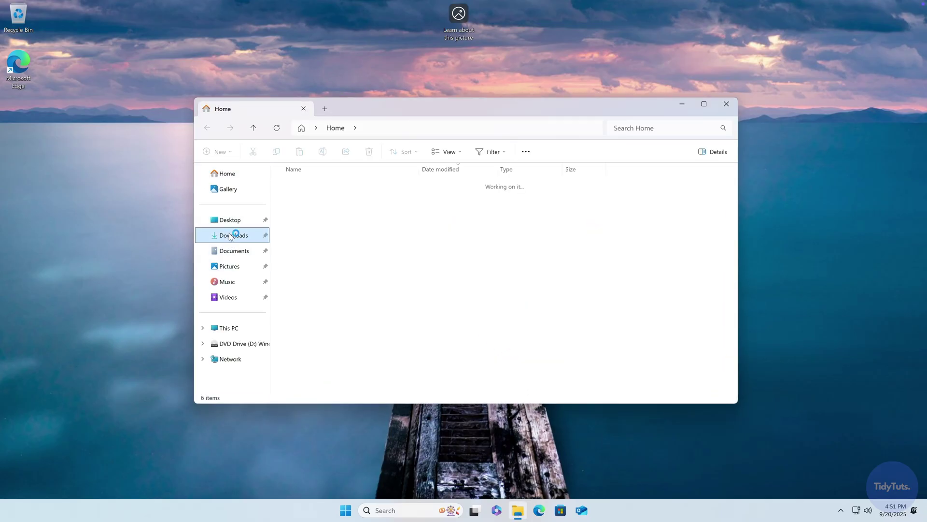
pyautogui.click(230, 219)
# - Close the file browser and shut down Windows via Start > Power > Shut down
pyautogui.click(725, 105)
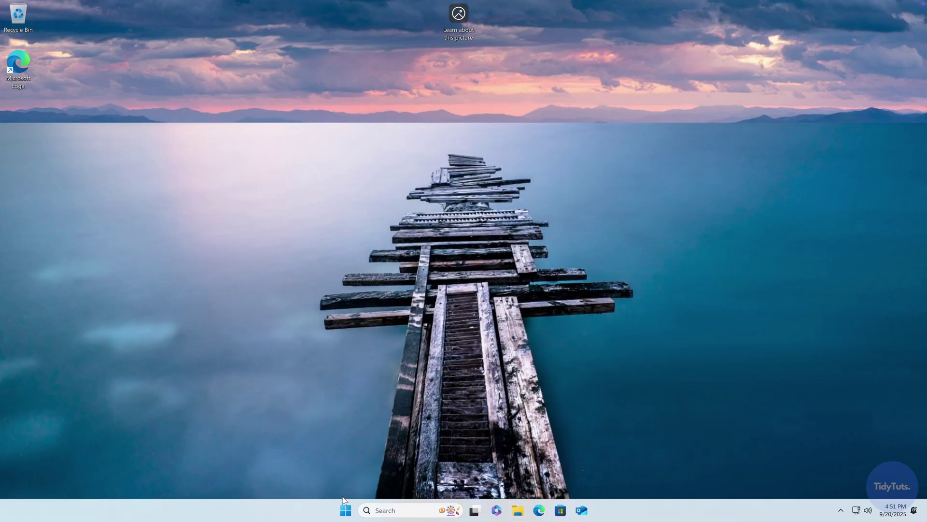
pyautogui.click(346, 510)
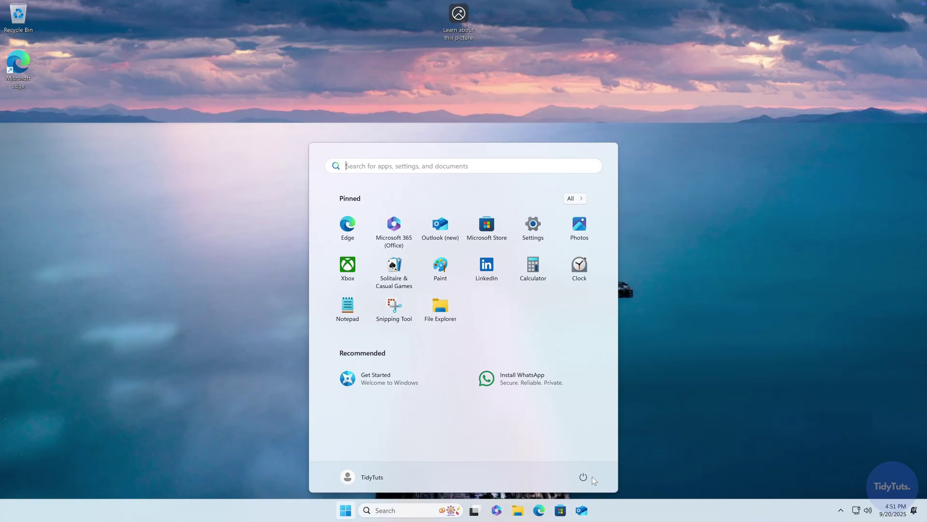
pyautogui.click(584, 476)
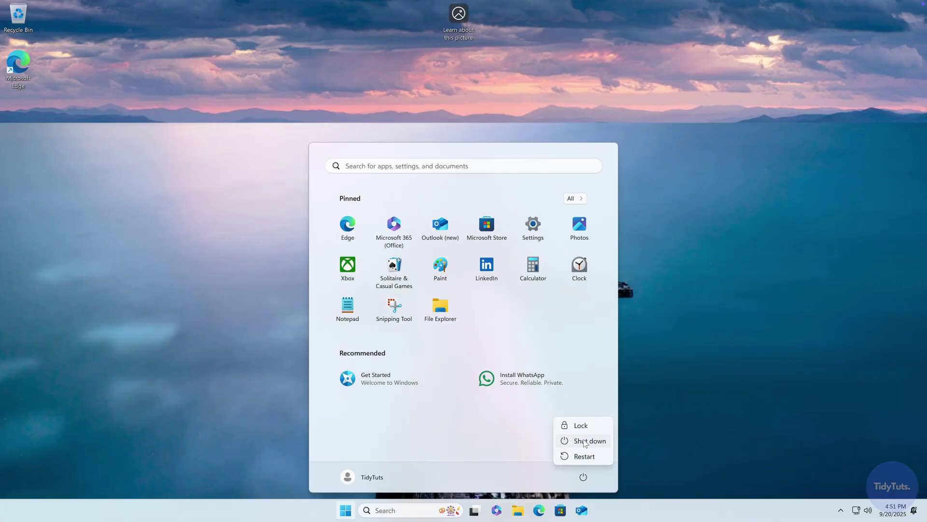
pyautogui.click(584, 441)
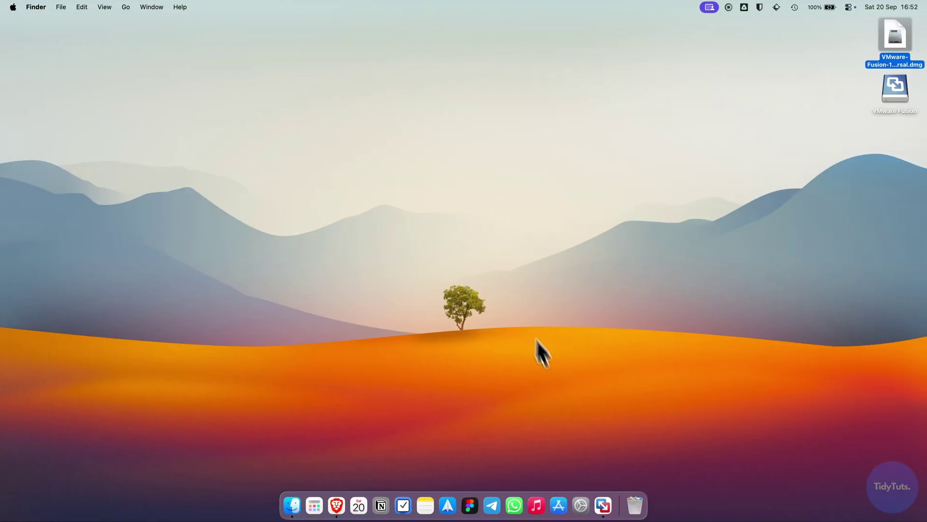
# - Open the Virtual Machine Library from the Fusion Dock icon and bring up the Windows 11 VM's context menu
pyautogui.rightClick(599, 504)
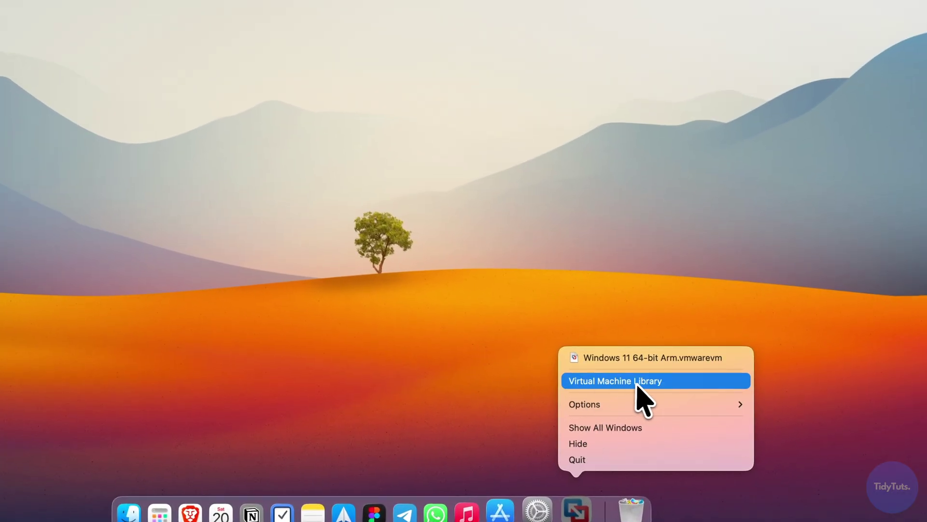
pyautogui.click(650, 408)
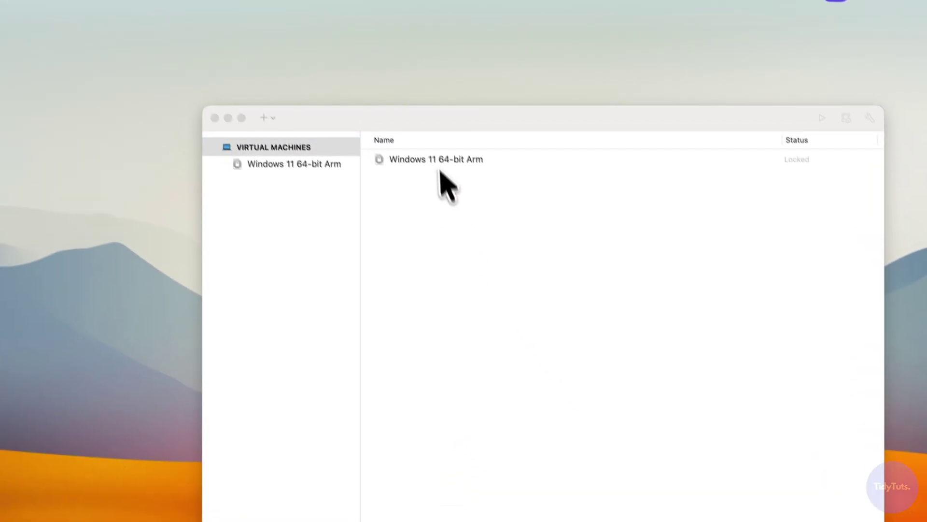
pyautogui.rightClick(283, 166)
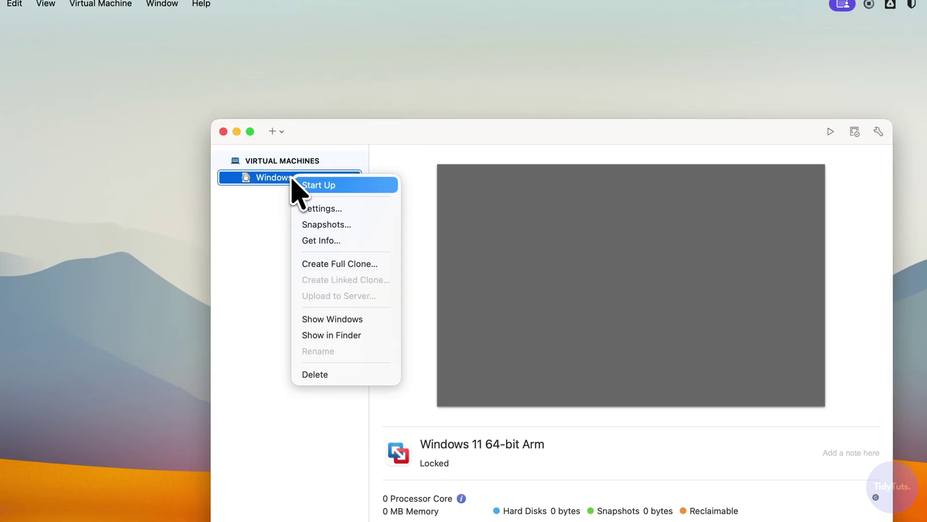
# - Open the Windows 11 VM's Settings and its Processors & Memory pane showing 2 cores and 4096 MB
pyautogui.click(337, 209)
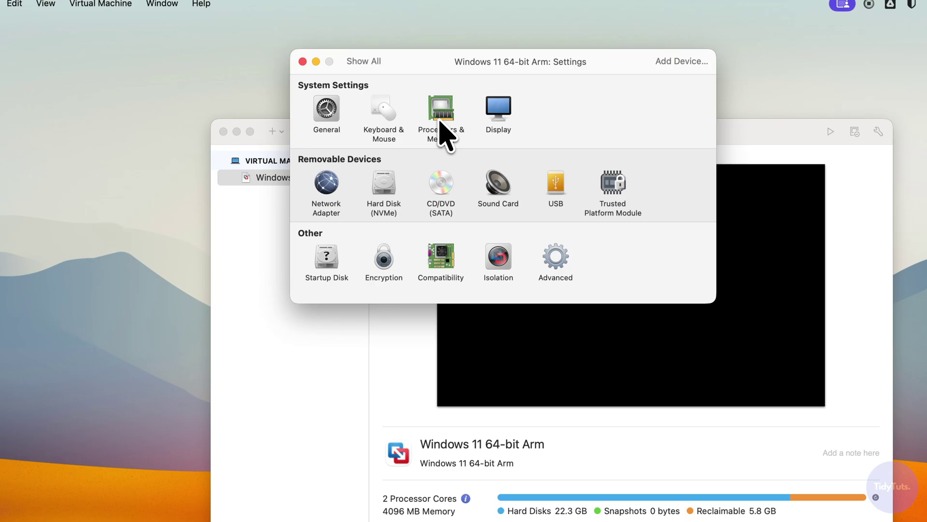
pyautogui.click(441, 115)
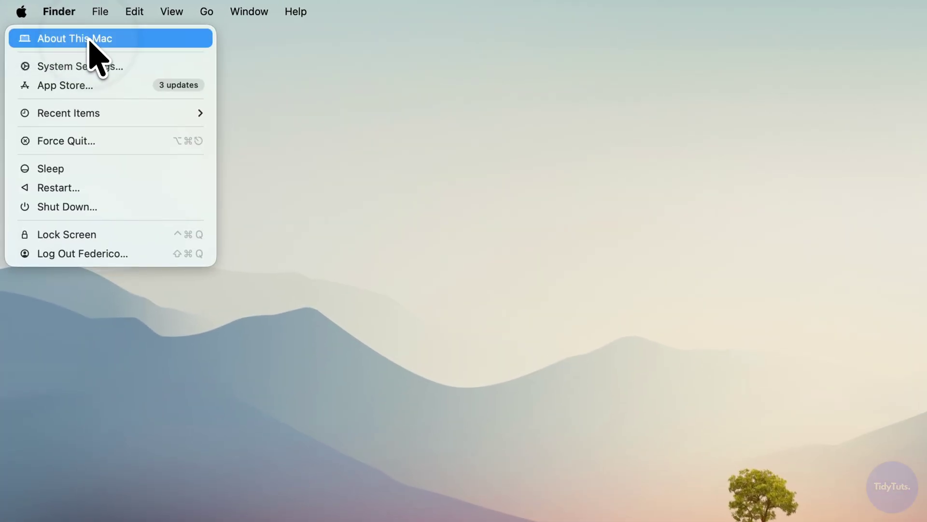
# - Check About This Mac and the System Report: Apple M1 Pro, 16 GB memory, 10 cores
pyautogui.click(90, 41)
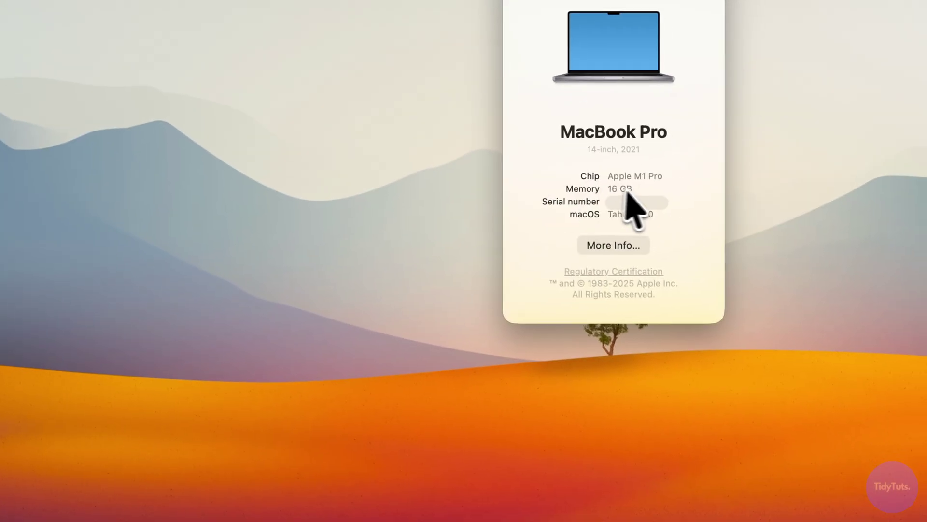
pyautogui.moveTo(632, 189); pyautogui.dragTo(620, 189)
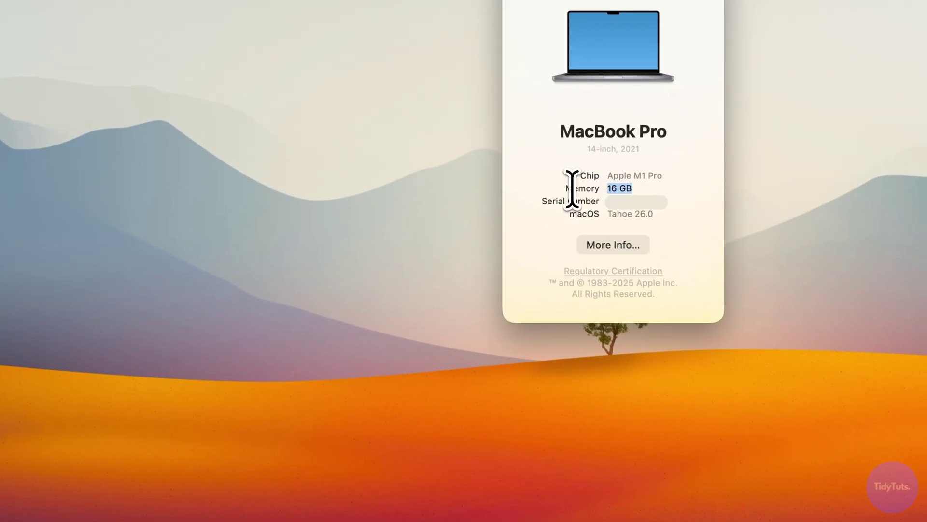
pyautogui.click(619, 246)
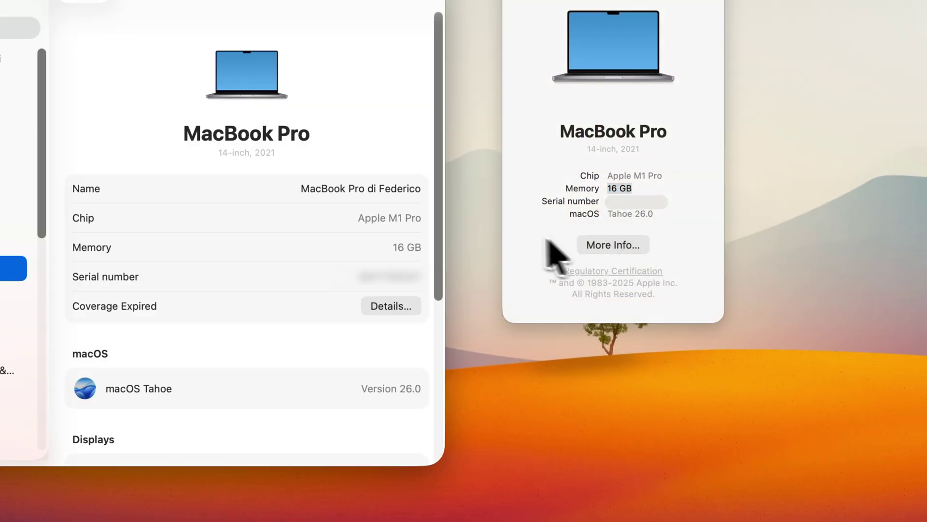
pyautogui.scroll(-6, 299, 338)
pyautogui.click(282, 399)
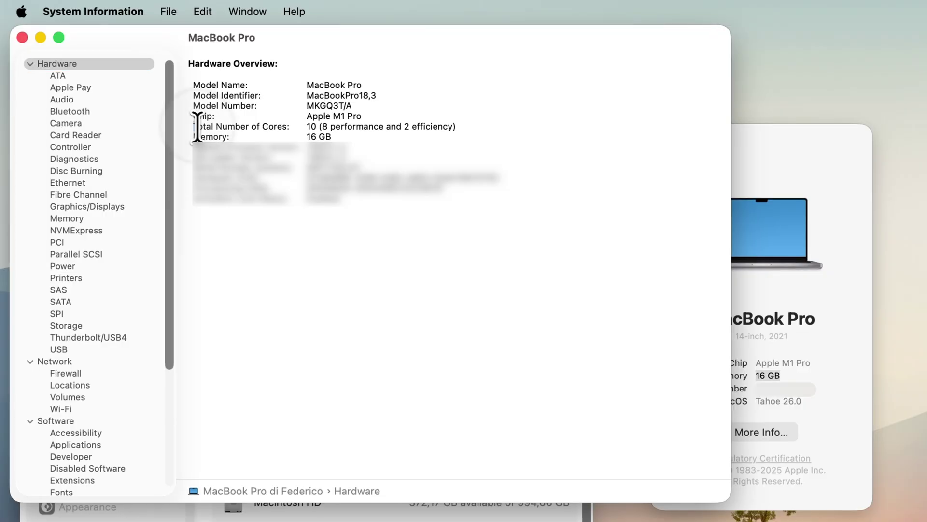
pyautogui.moveTo(197, 127); pyautogui.dragTo(472, 126)
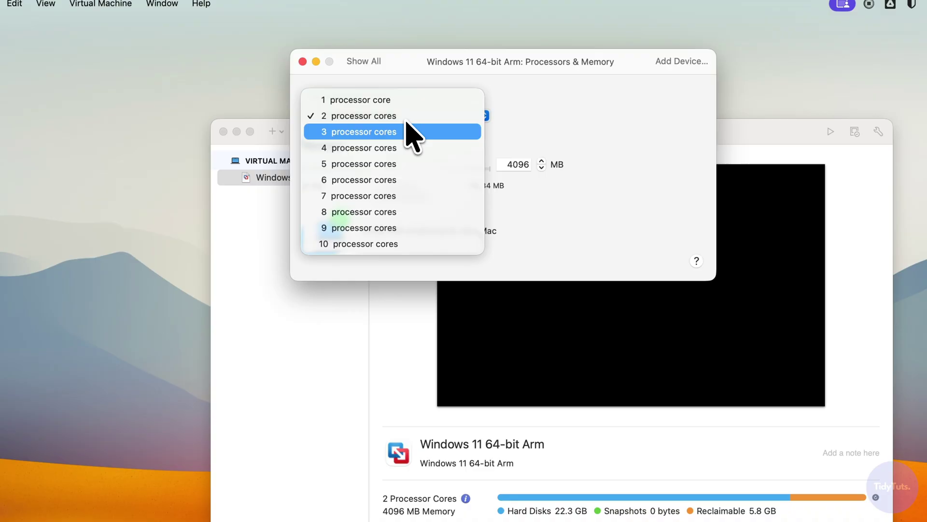
# - Set the VM to 4 processor cores after trying 8, raise memory to 8192 MB, and return to Show All
pyautogui.click(390, 211)
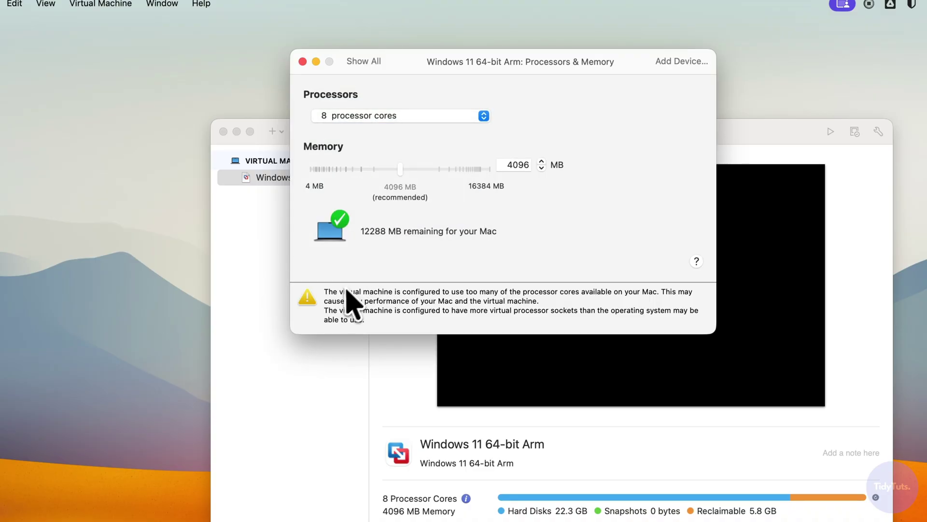
pyautogui.moveTo(326, 295); pyautogui.dragTo(586, 293)
pyautogui.click(393, 115)
pyautogui.click(367, 52)
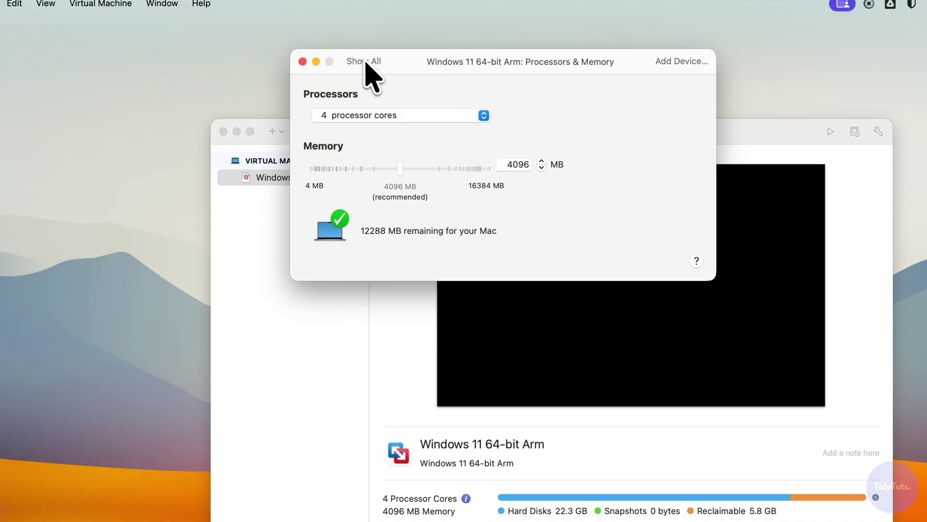
pyautogui.moveTo(400, 174); pyautogui.dragTo(464, 173)
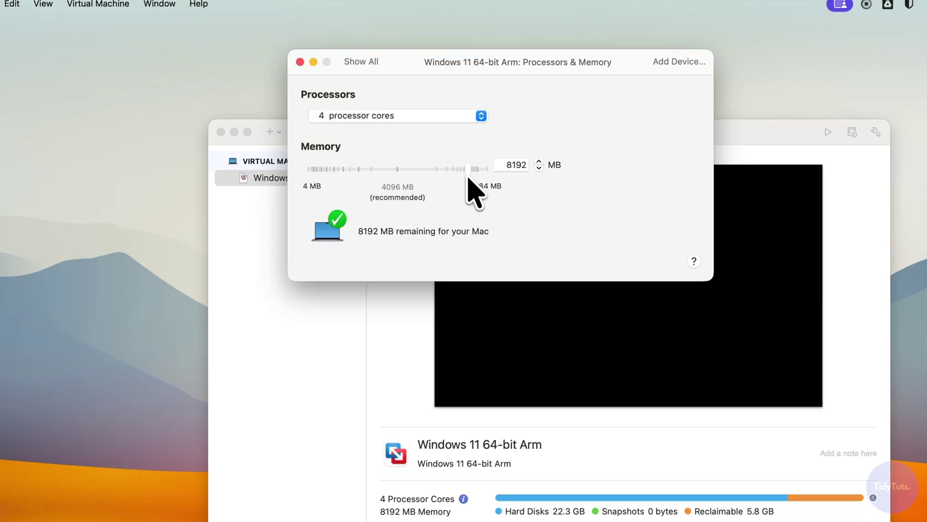
pyautogui.click(373, 65)
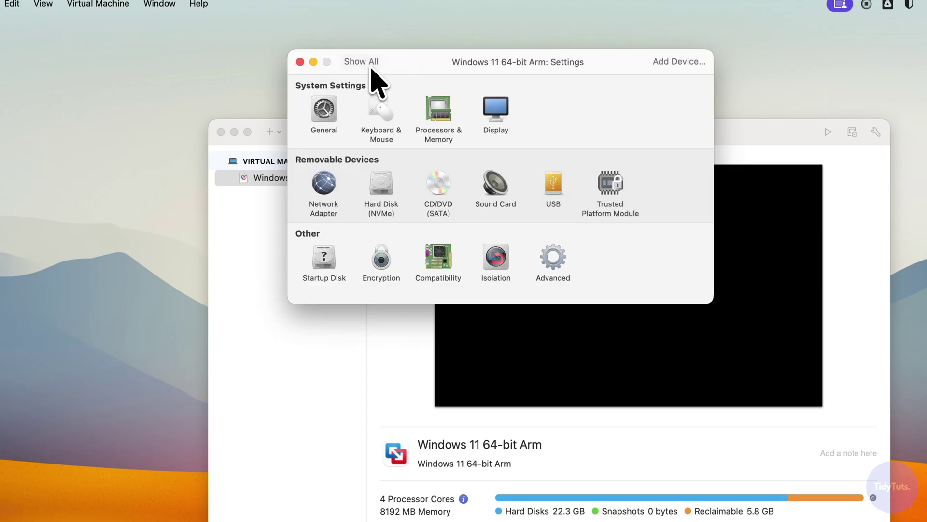
# - Open Isolation settings for drag-and-drop and copy-paste, then copy the YouTube channel URL in Brave
pyautogui.click(496, 263)
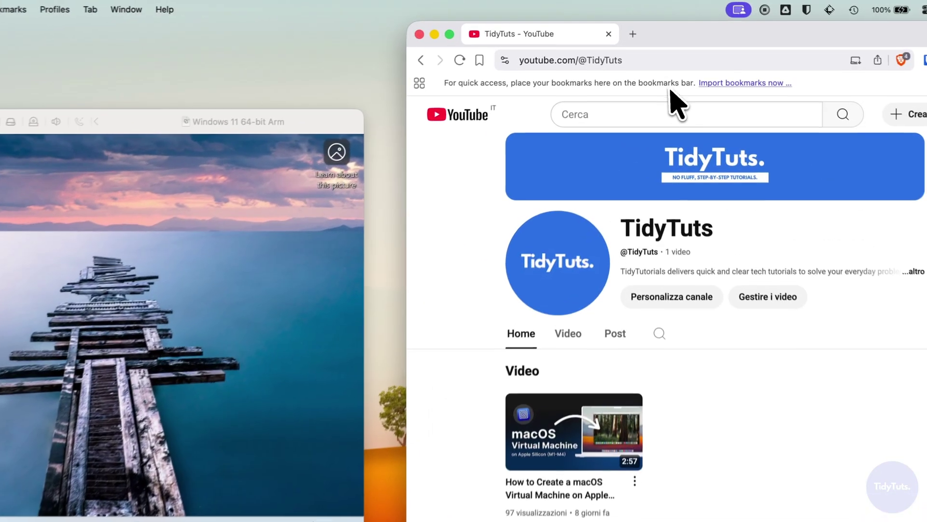
pyautogui.click(666, 58)
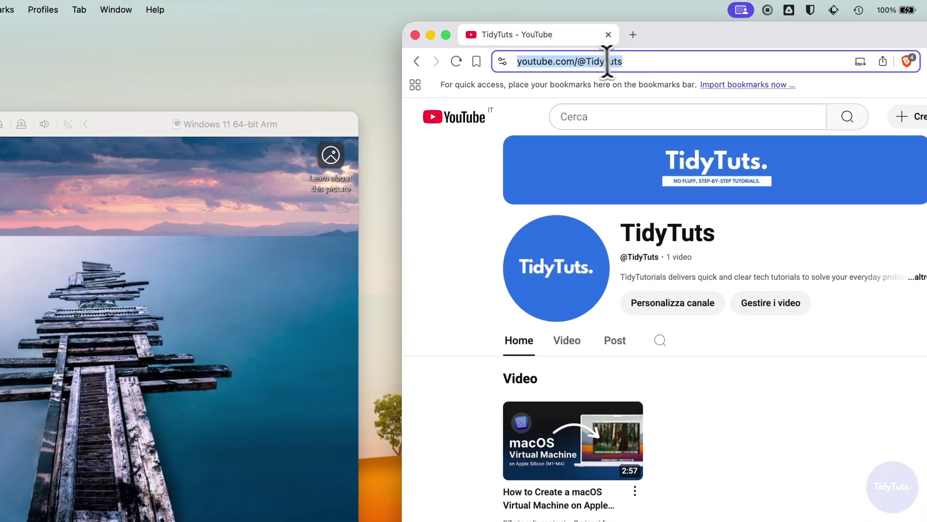
pyautogui.rightClick(598, 60)
pyautogui.click(611, 178)
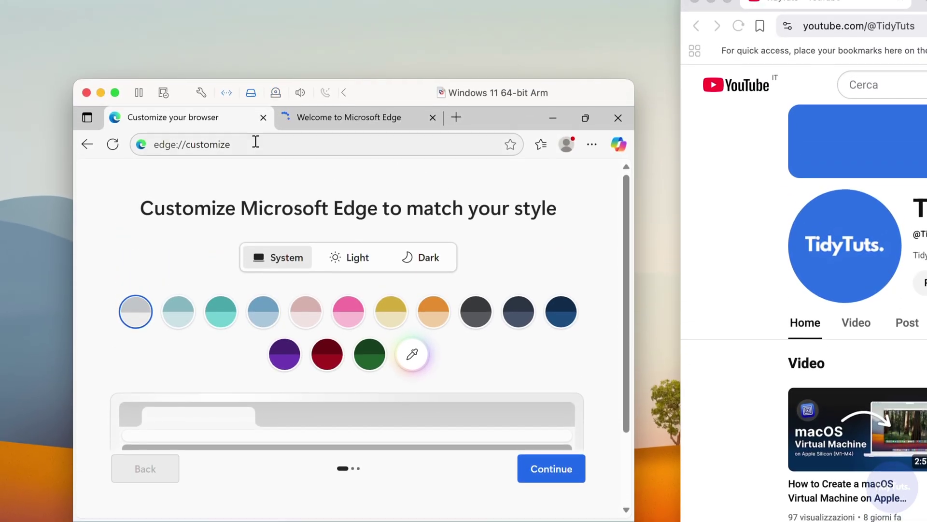
# - Paste the copied YouTube channel address into Edge's address bar inside Windows
pyautogui.click(254, 141)
pyautogui.rightClick(205, 145)
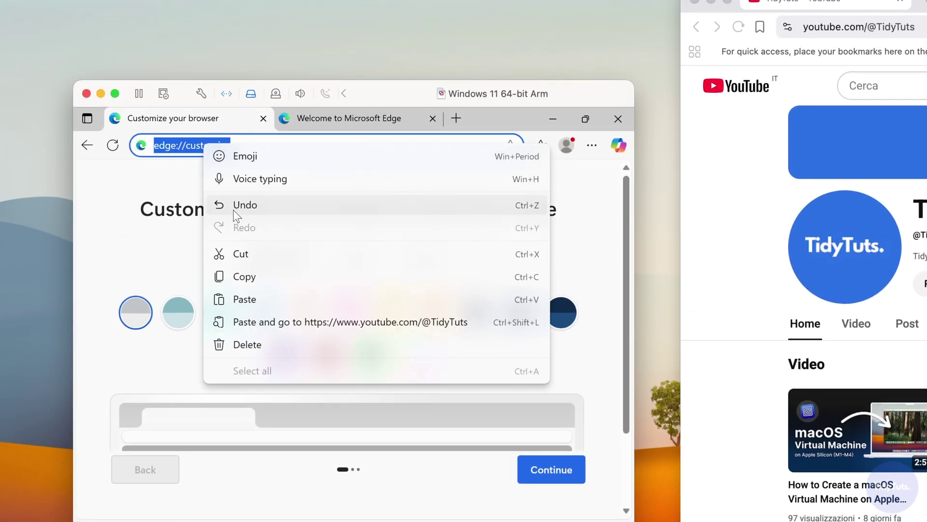
pyautogui.click(246, 304)
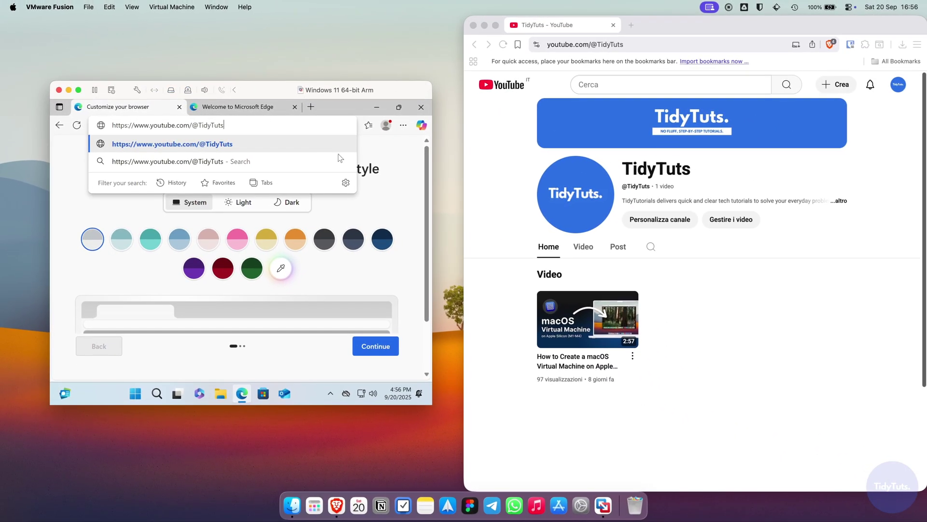
pyautogui.click(437, 174)
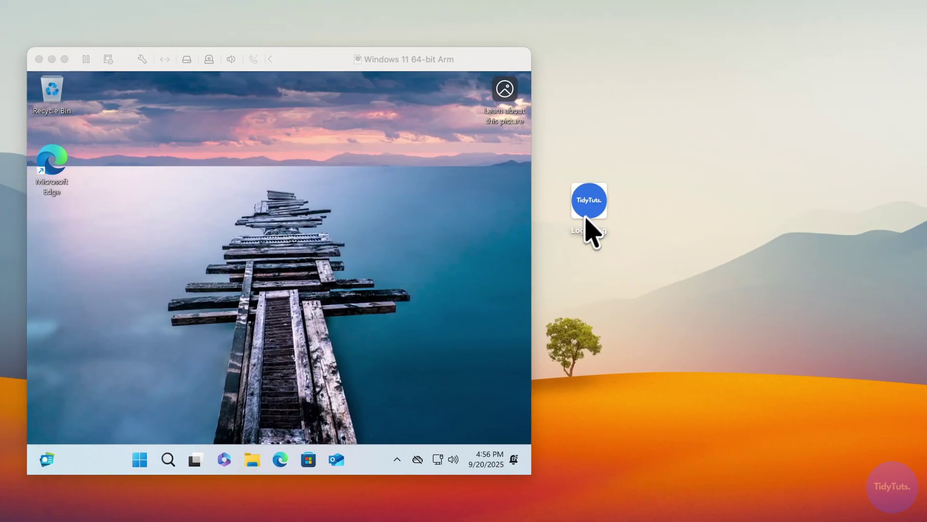
# - Paste Logo.png from the Mac onto the Windows desktop, then launch Settings from the Start menu
pyautogui.moveTo(589, 213); pyautogui.dragTo(440, 216)
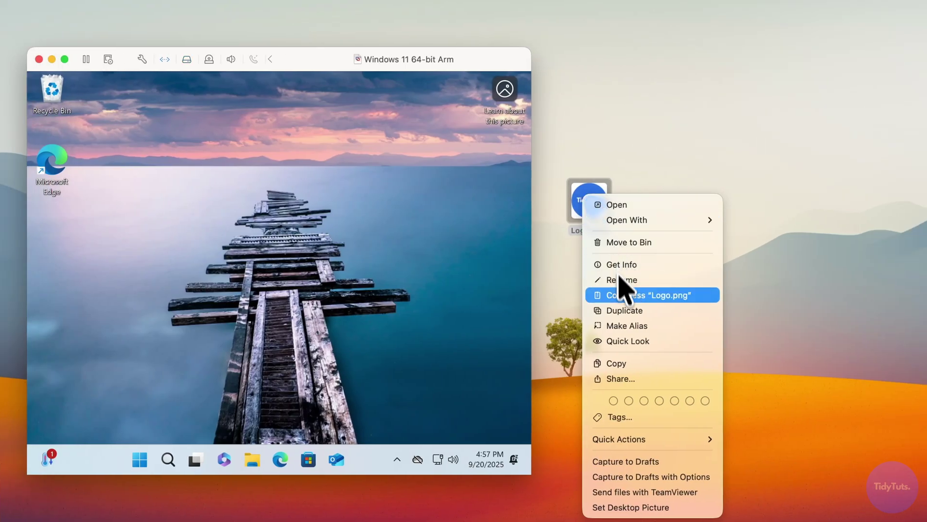
pyautogui.click(642, 363)
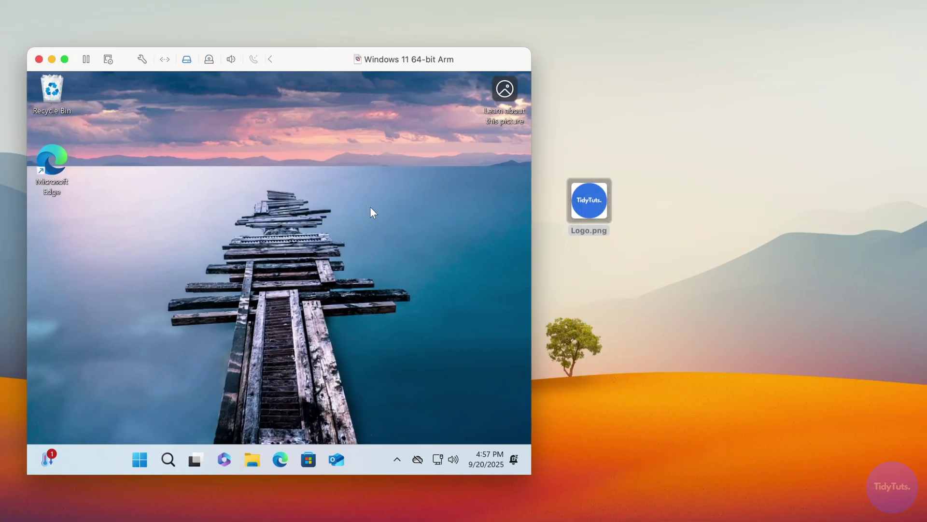
pyautogui.rightClick(396, 221)
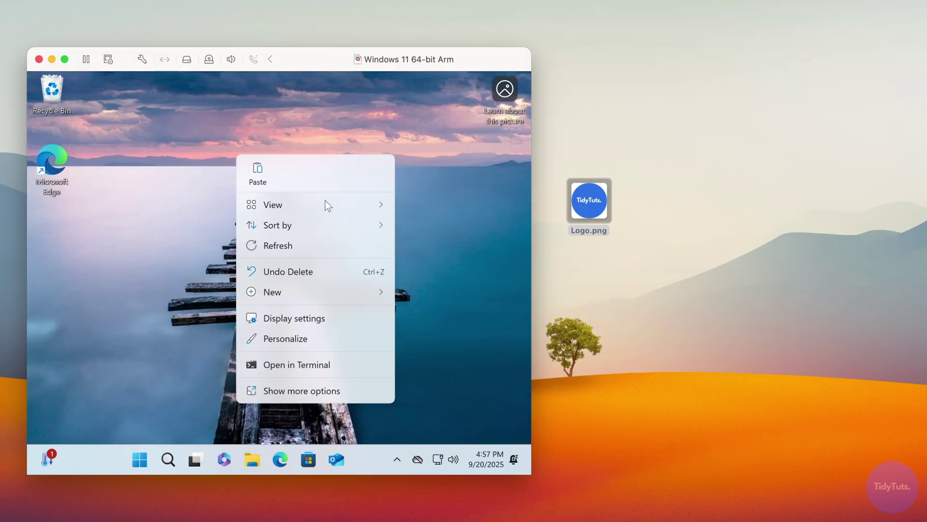
pyautogui.click(258, 175)
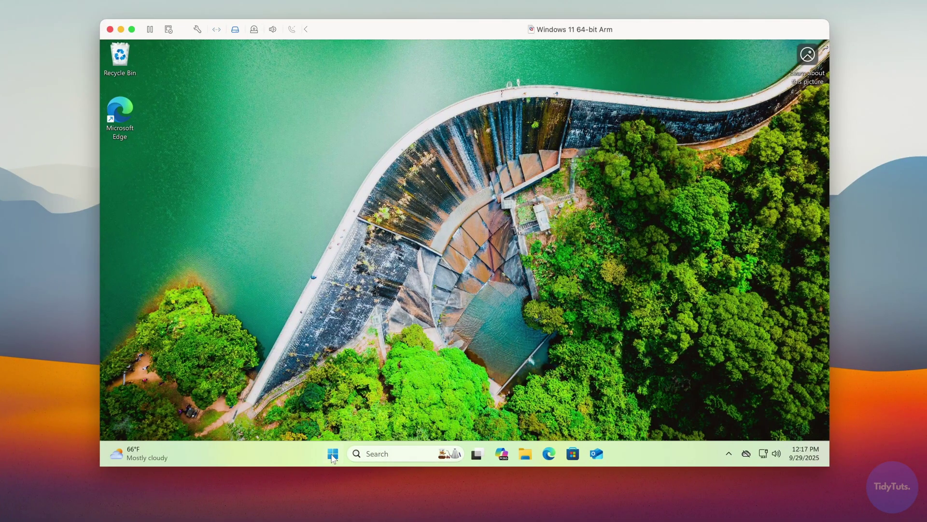
pyautogui.rightClick(333, 456)
pyautogui.click(347, 336)
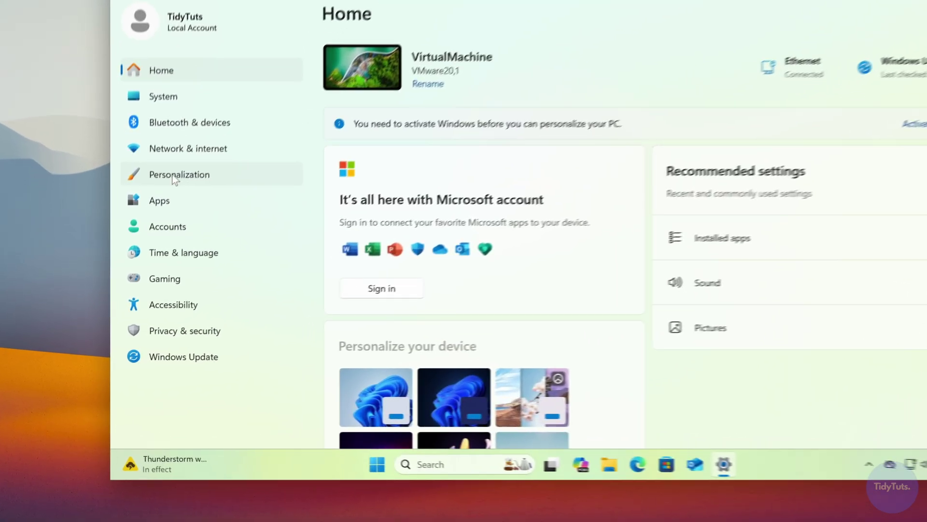
# - Open Personalization in Windows Settings and scroll through its activation notice
pyautogui.click(251, 216)
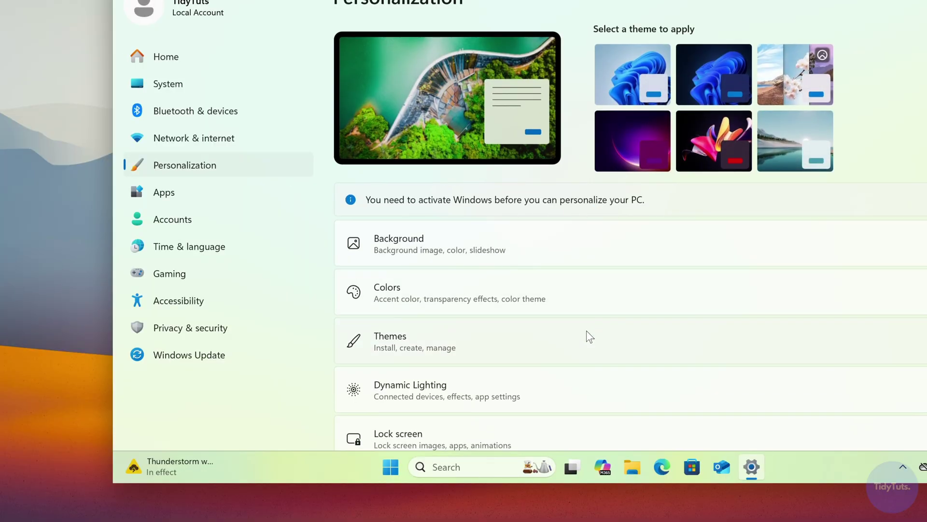
pyautogui.scroll(-5, 586, 330)
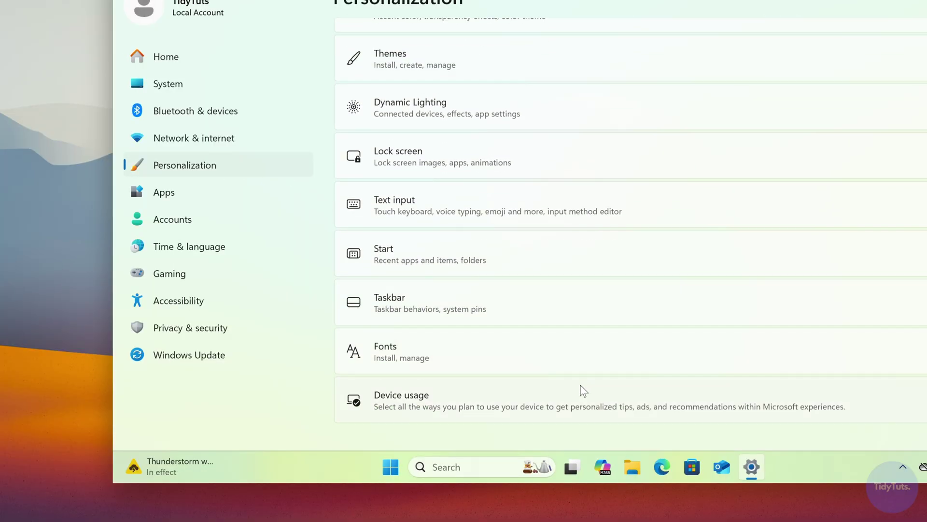
pyautogui.scroll(5, 565, 342)
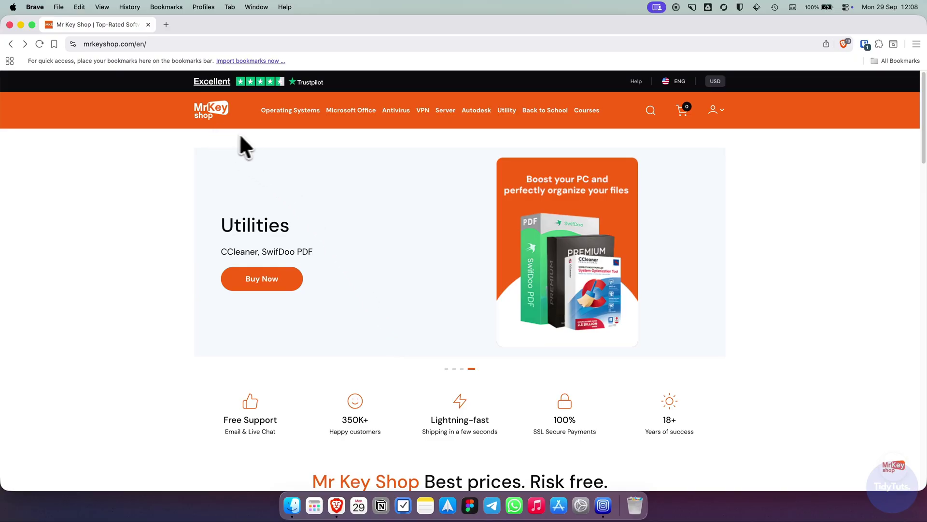
# - Browse Operating Systems to the Windows 11 Home 64 bit licence page at $53.99
pyautogui.click(292, 110)
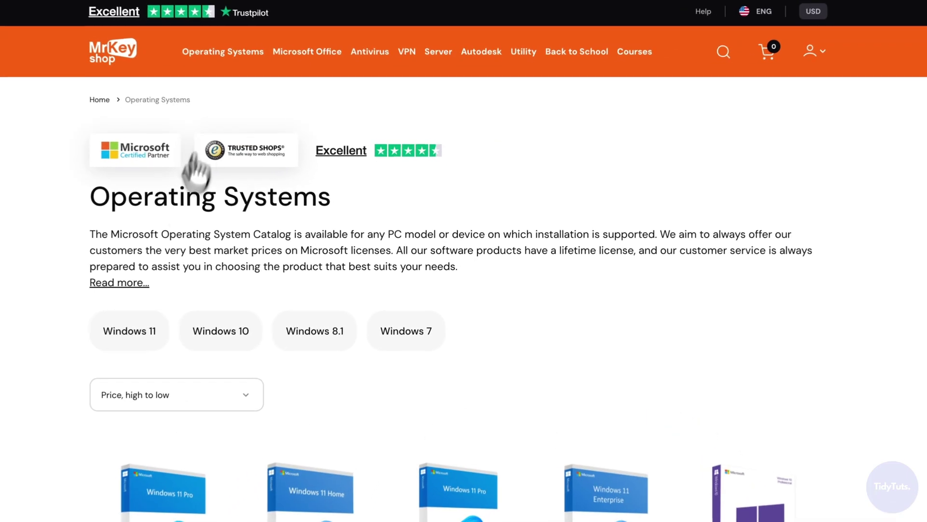
pyautogui.scroll(-5, 231, 273)
pyautogui.scroll(-1, 146, 256)
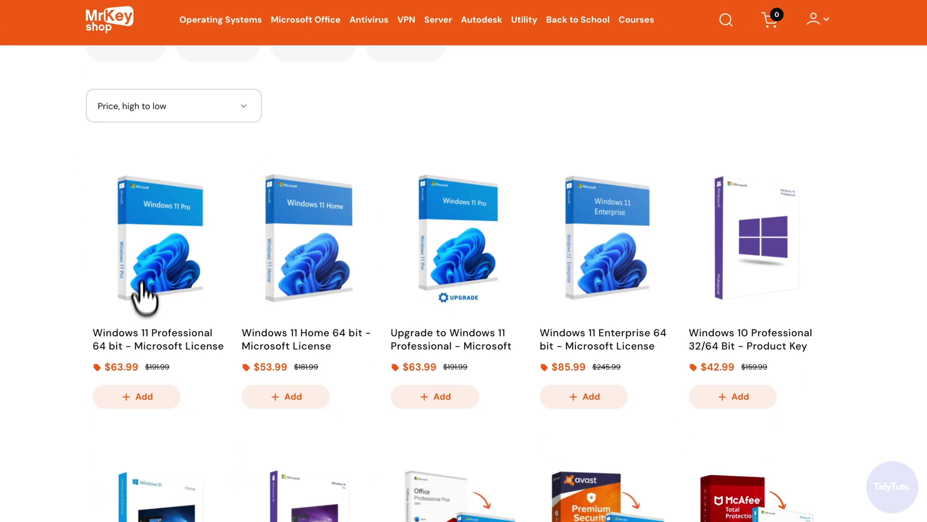
pyautogui.click(273, 344)
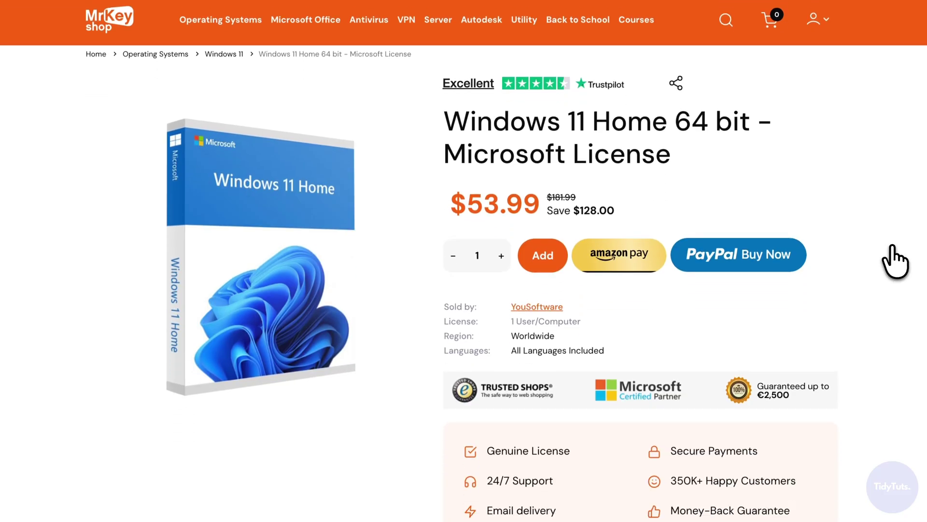
pyautogui.scroll(-2, 895, 262)
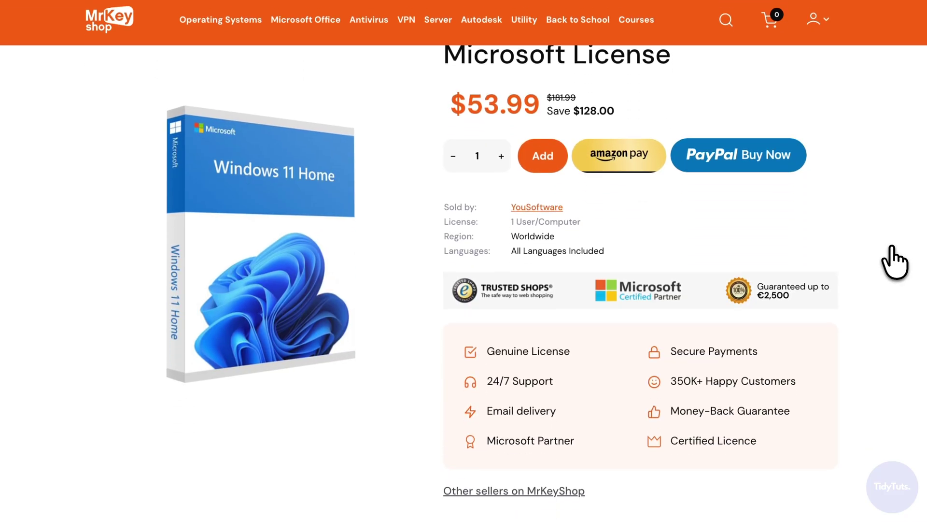
pyautogui.scroll(-3, 895, 262)
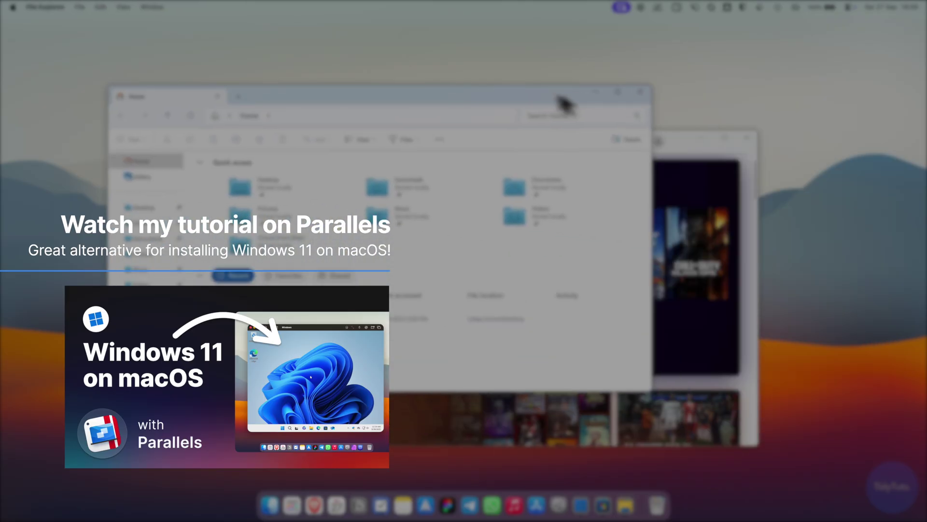
# - Bring Microsoft Store in front of File Explorer and scroll its best-selling games
pyautogui.click(644, 144)
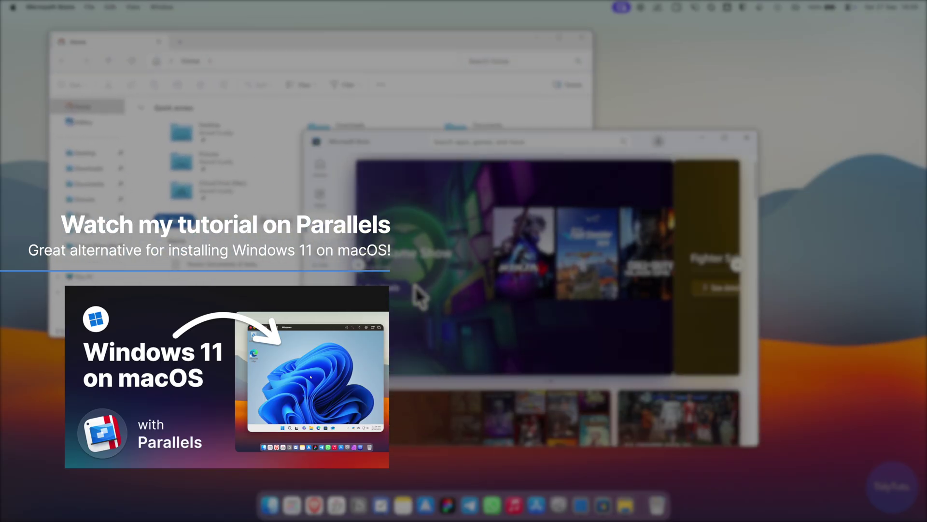
pyautogui.scroll(-15, 747, 244)
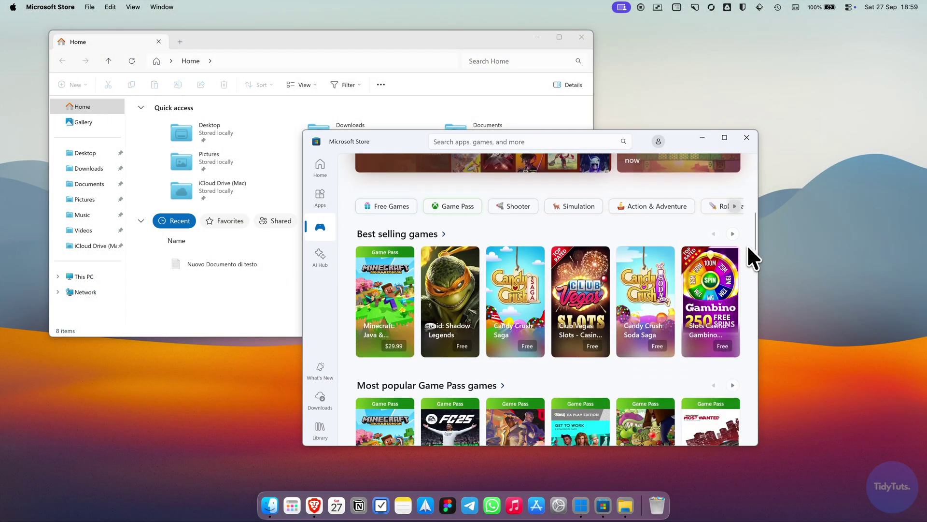
pyautogui.scroll(-5, 746, 245)
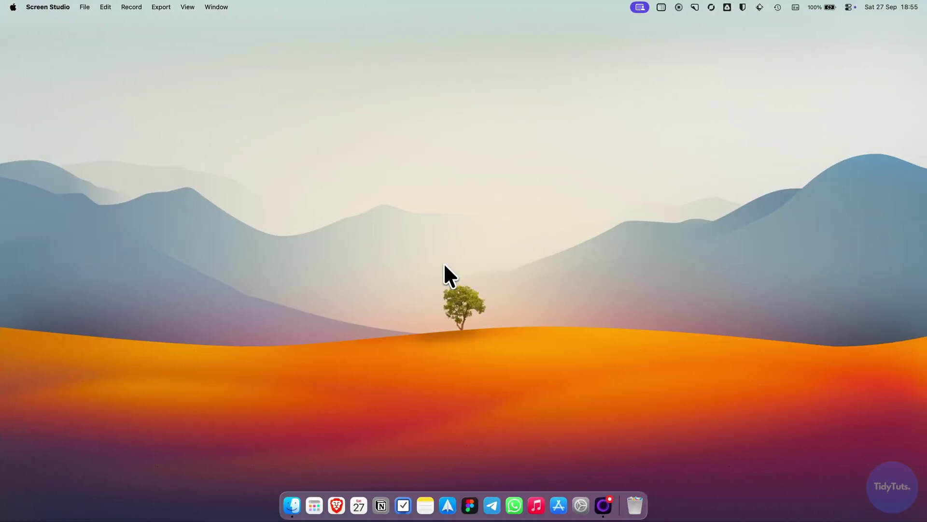